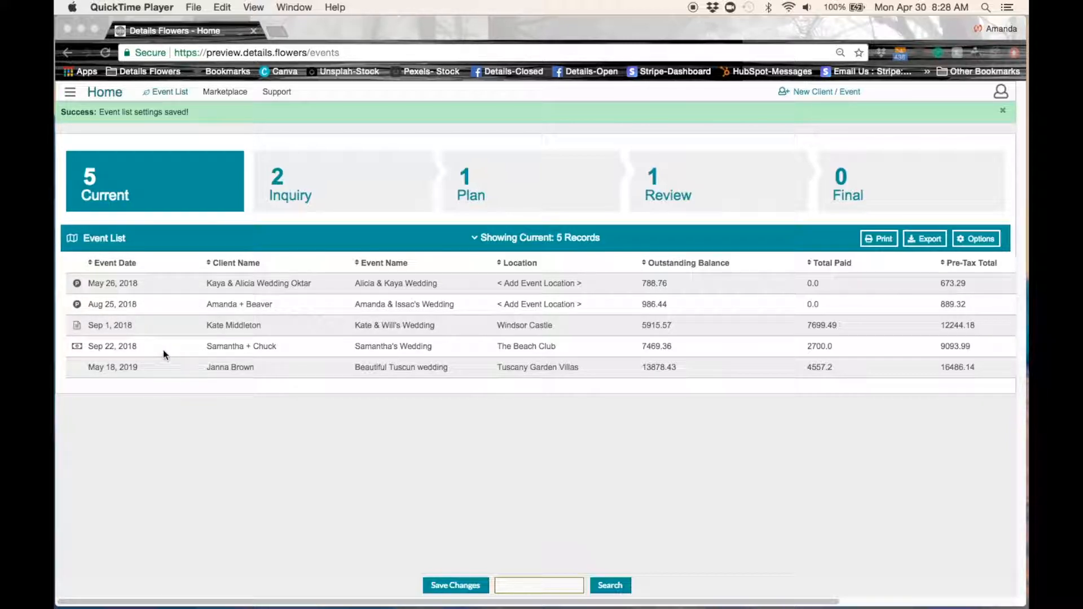
Step: View the events in the Inquiry stage and return to the list of all current events
left_click(311, 186)
left_click(305, 184)
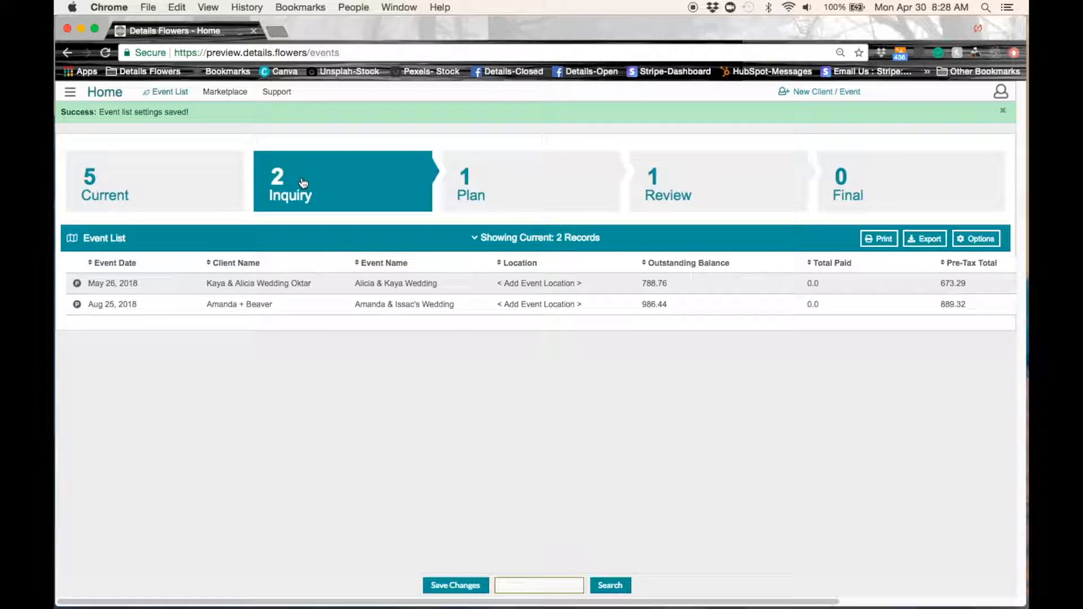
left_click(148, 181)
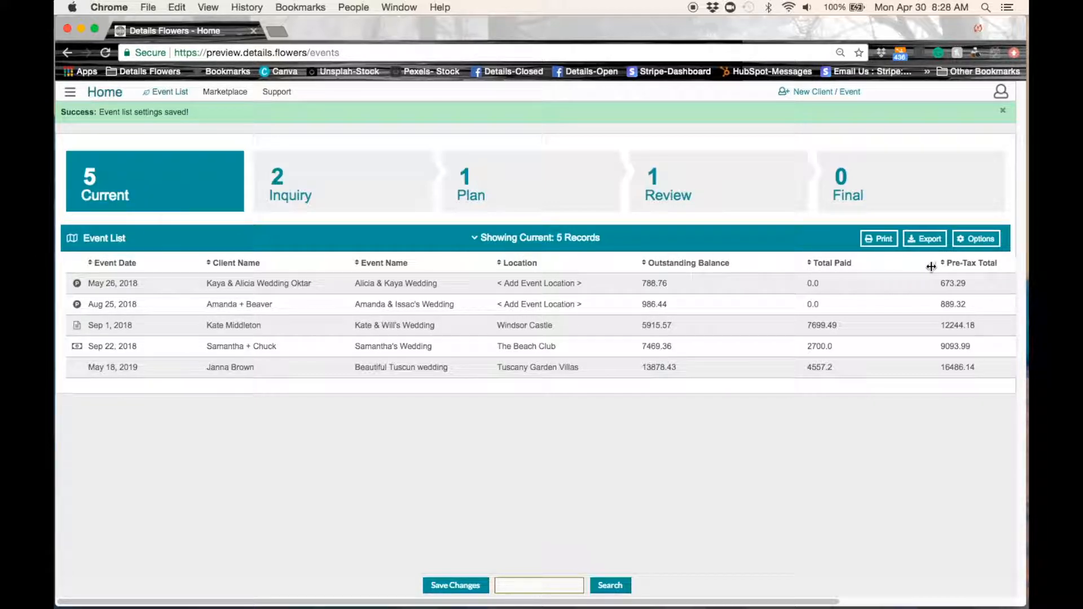
Step: Add the Grand Total column to the event list and save the column settings
left_click(981, 240)
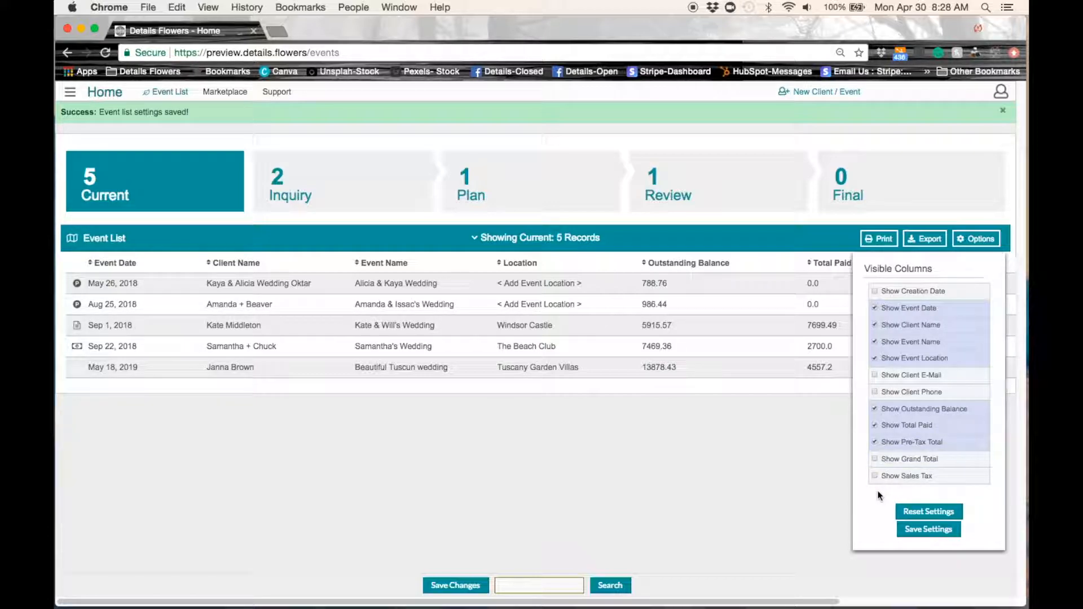
left_click(875, 460)
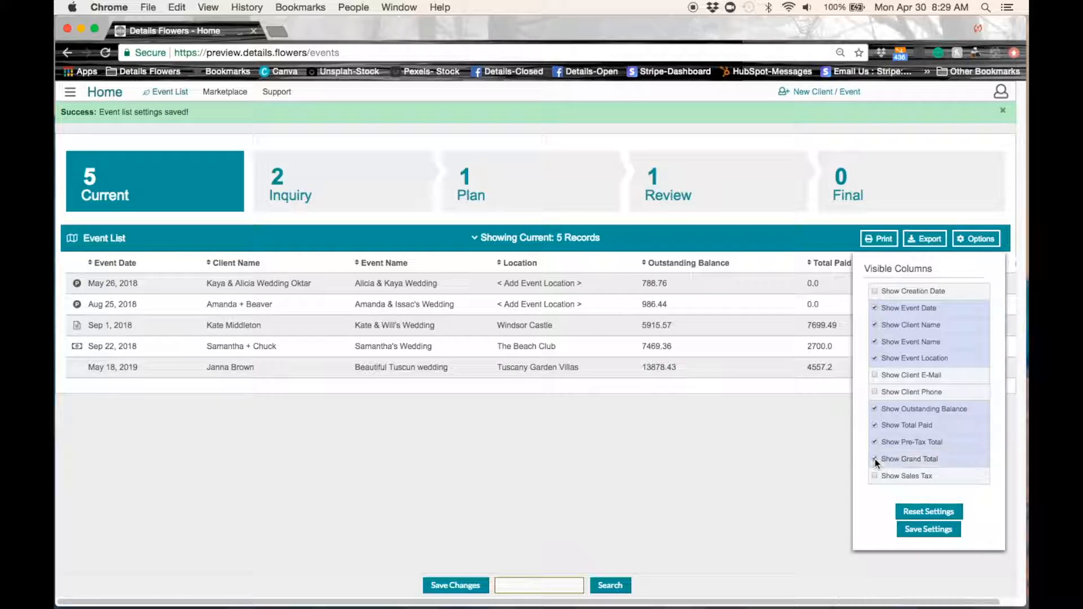
left_click(928, 529)
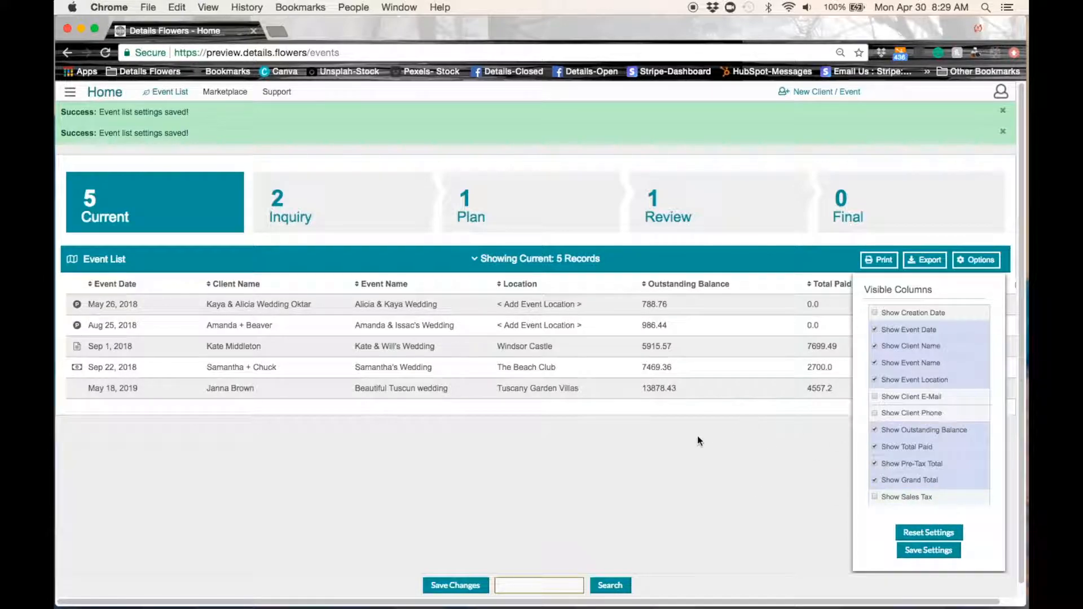
left_click(693, 466)
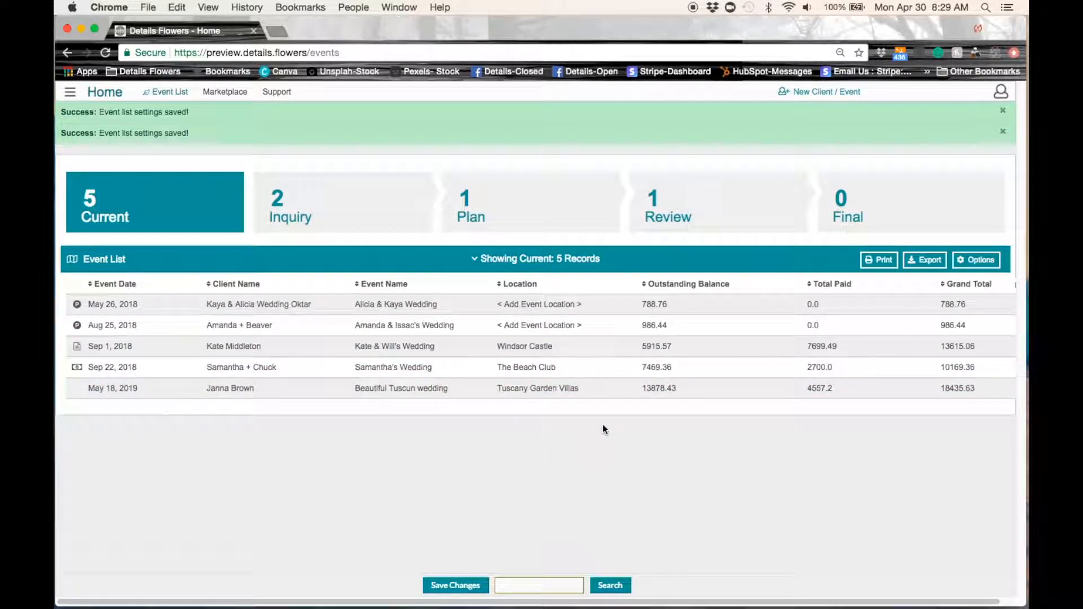
Step: Hide the Grand Total, Pre-Tax Total and Total Paid columns in the event list and save the column settings
left_click(976, 261)
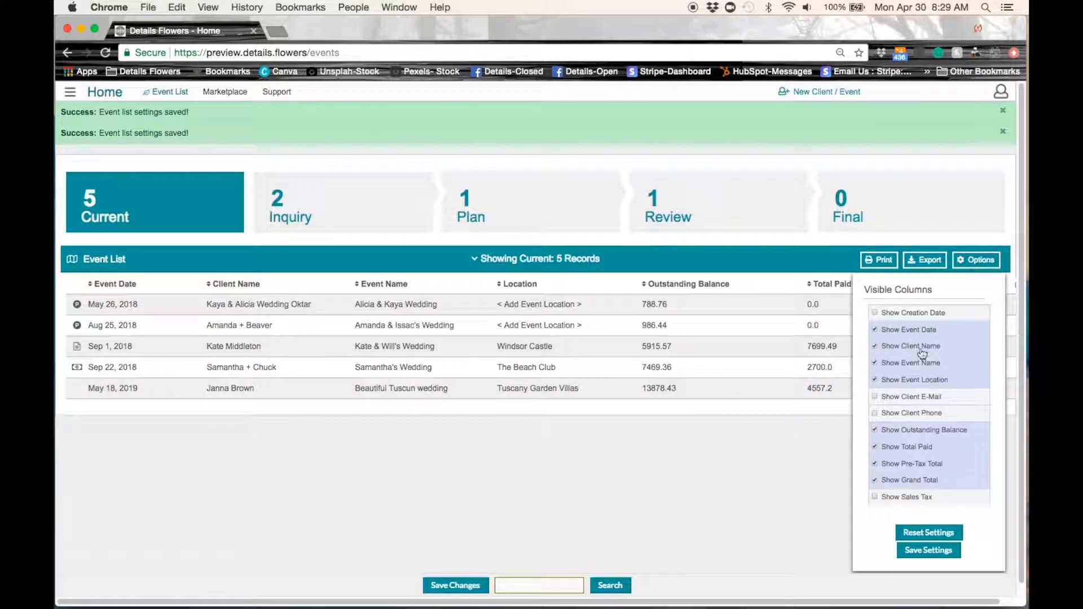
left_click(875, 482)
left_click(875, 460)
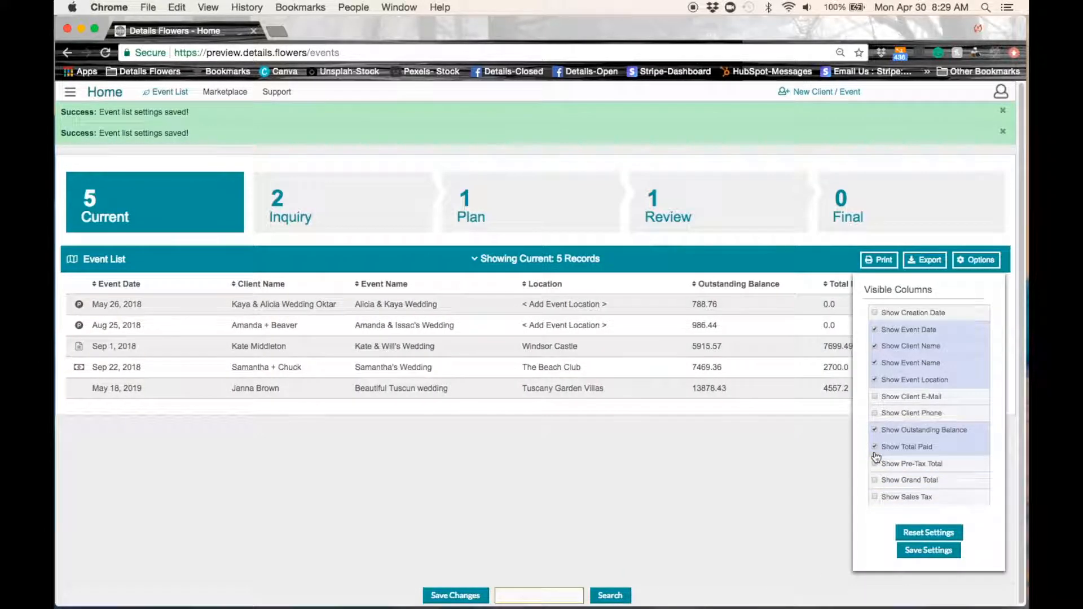
left_click(875, 447)
left_click(925, 550)
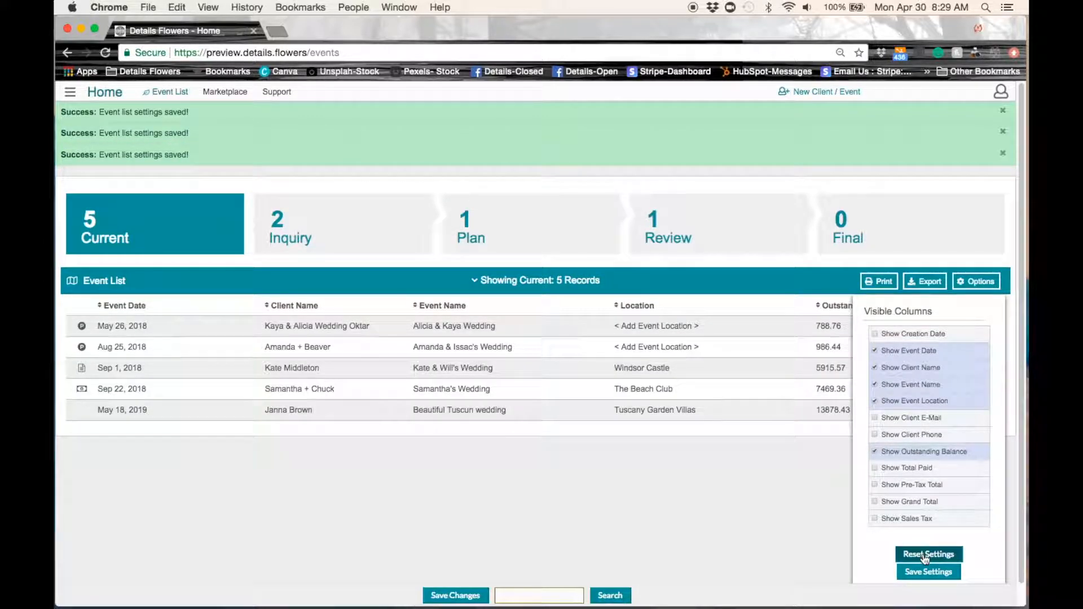
left_click(928, 571)
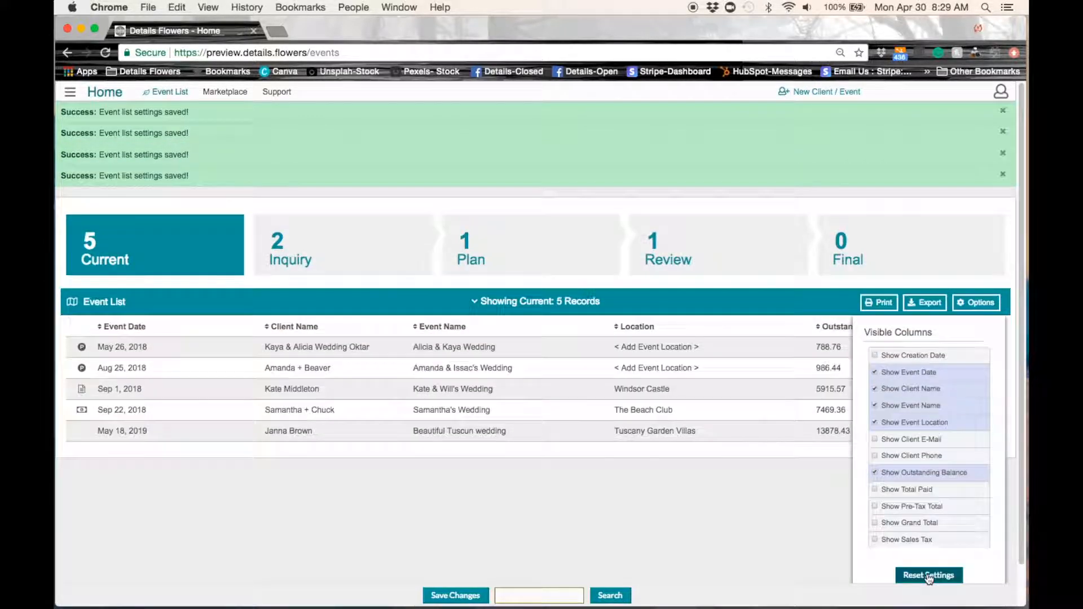
left_click(802, 505)
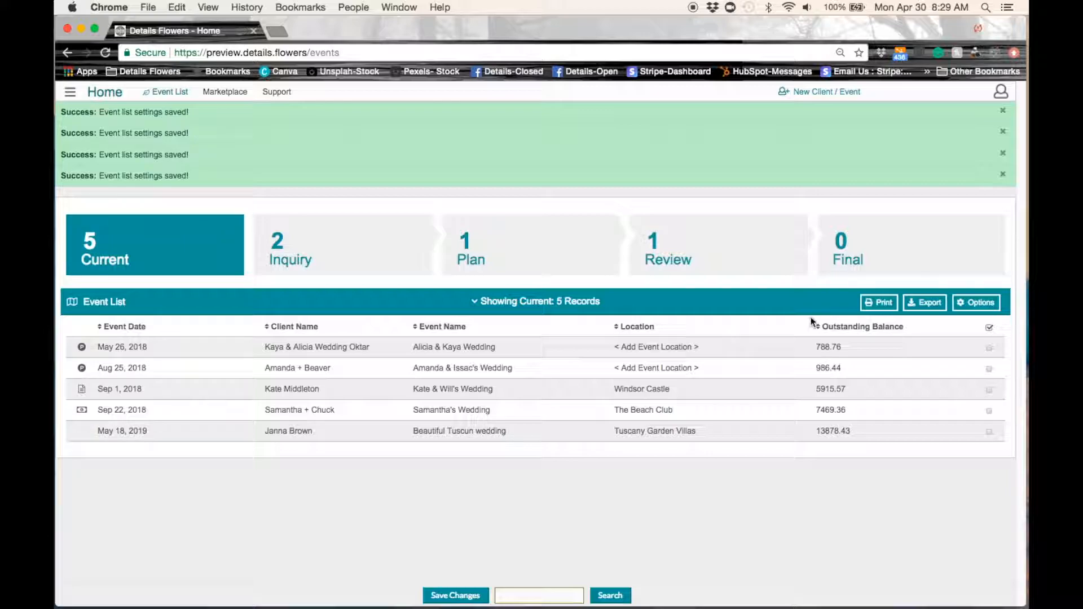
Step: Adjust the widths of the event list columns from Event Date to Outstanding Balance, keeping the rows sorted by event date
left_click_drag(812, 325, 775, 330)
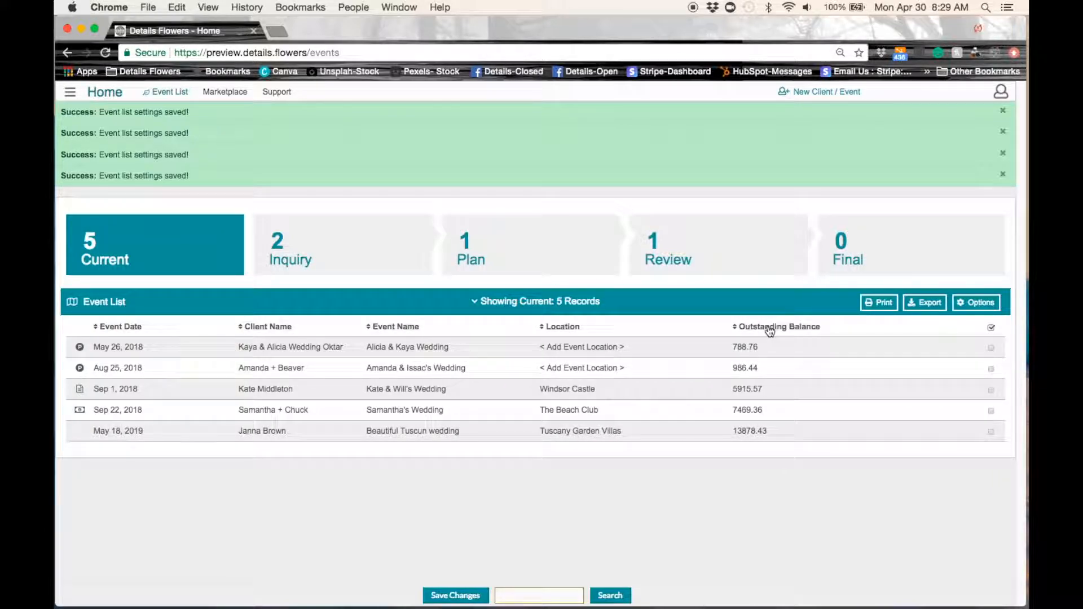
left_click_drag(537, 327, 601, 327)
left_click(371, 331)
left_click_drag(336, 327, 404, 335)
left_click(206, 327)
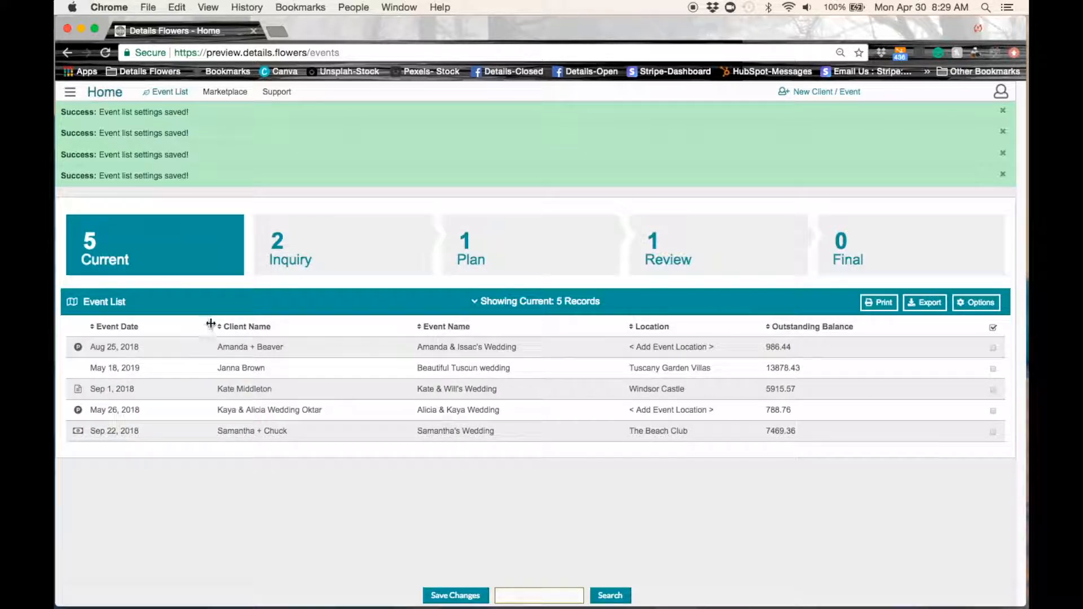
left_click_drag(212, 324, 244, 337)
left_click(244, 334)
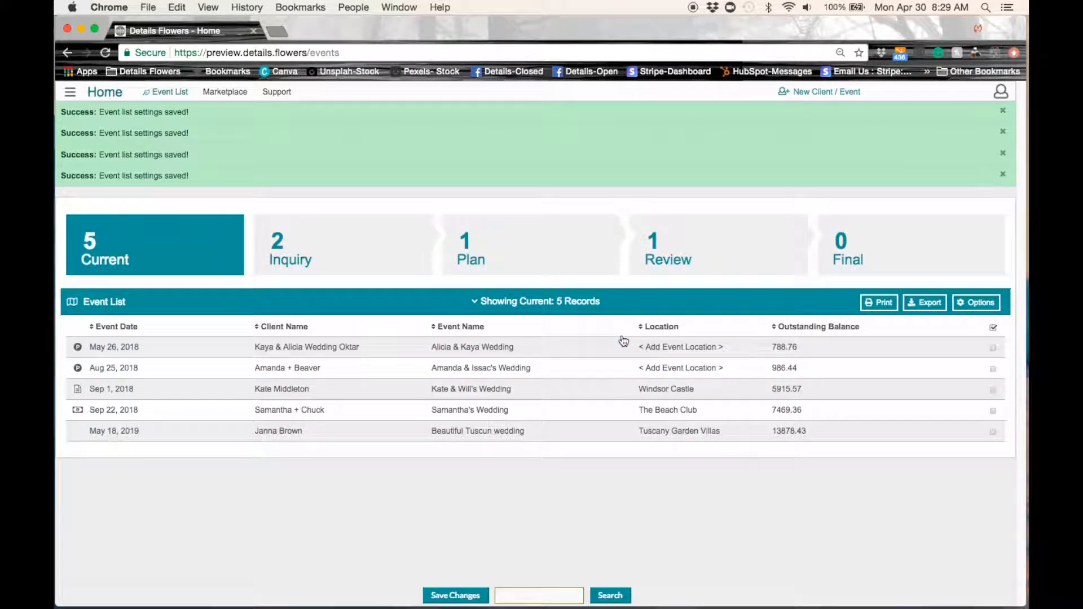
Step: Save the event list settings with the adjusted column widths
left_click(976, 304)
scroll(948, 459, "down", 2)
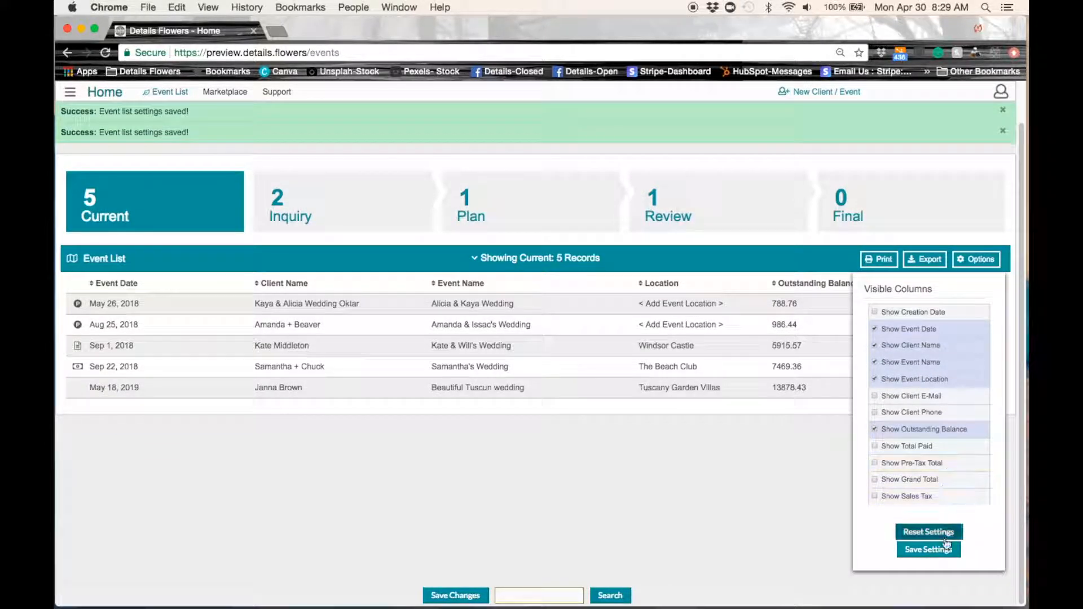
left_click(929, 550)
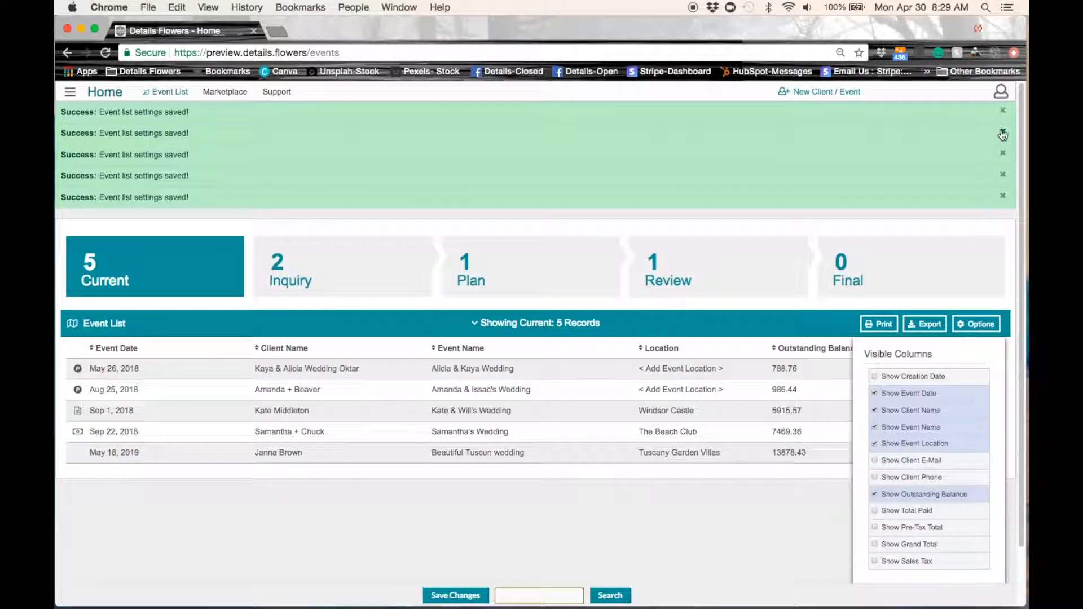
Step: Dismiss all the success notifications above the event list
left_click(1003, 111)
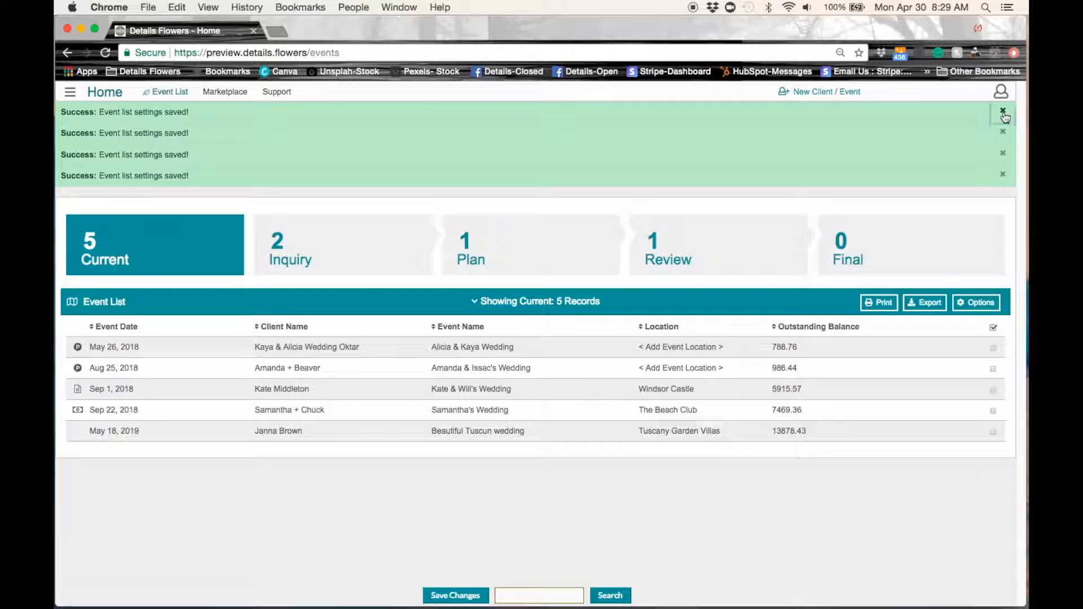
left_click(1003, 111)
left_click(1003, 111)
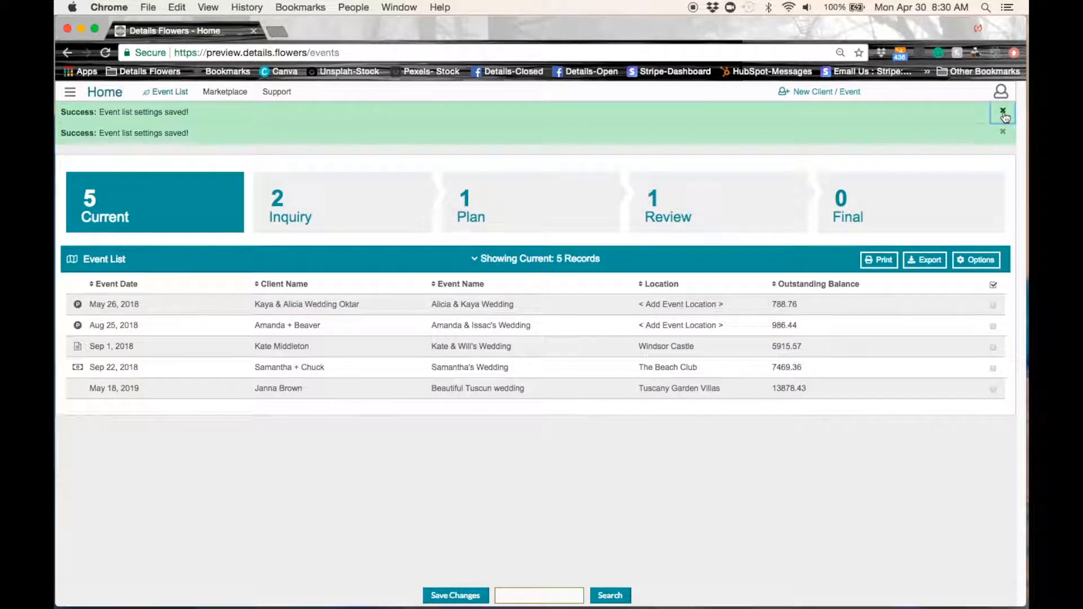
left_click(1003, 113)
left_click(1003, 113)
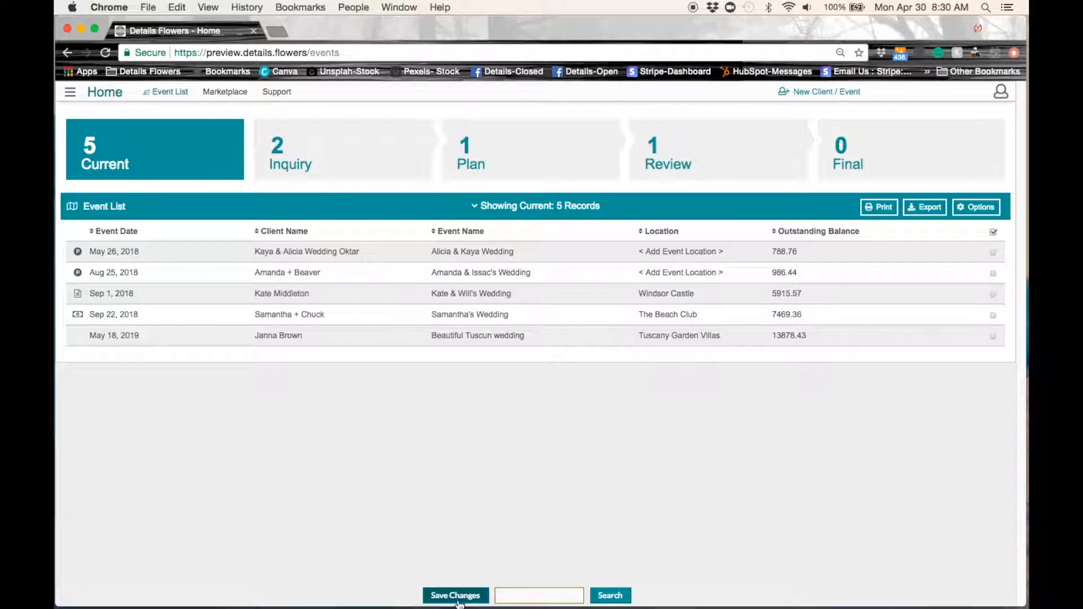
Step: Show the Total Paid and Grand Total columns in the event list, save the settings and dismiss the notification
mouse_move(83, 256)
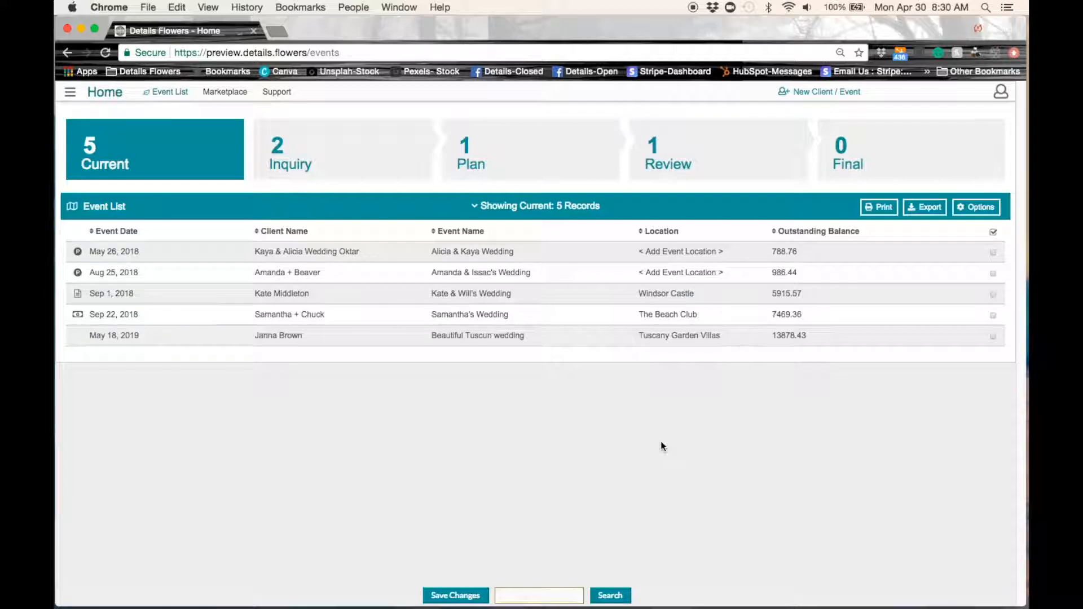
left_click(977, 209)
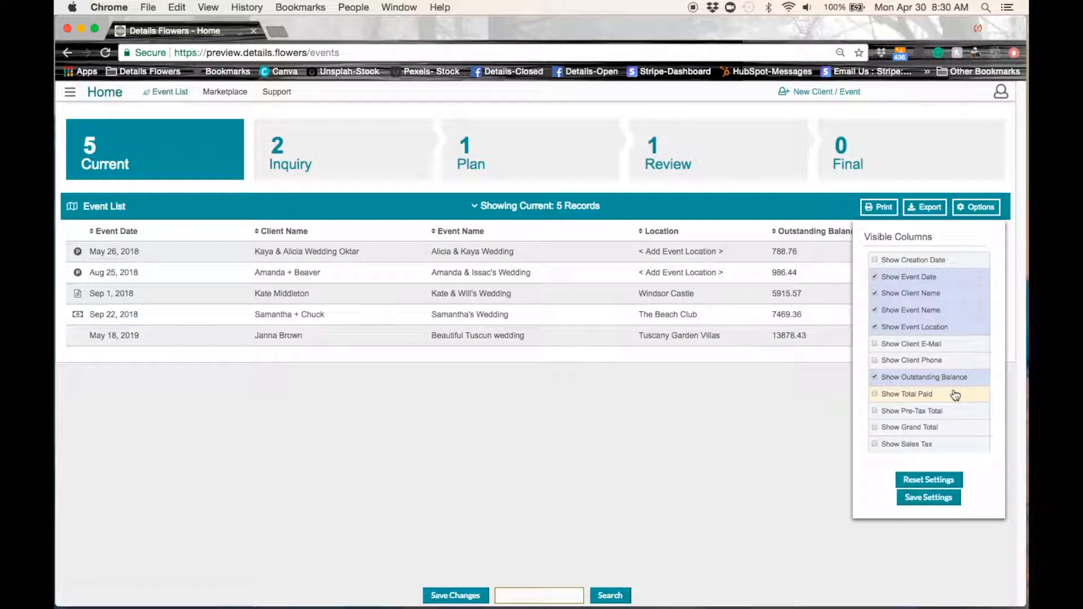
left_click(877, 395)
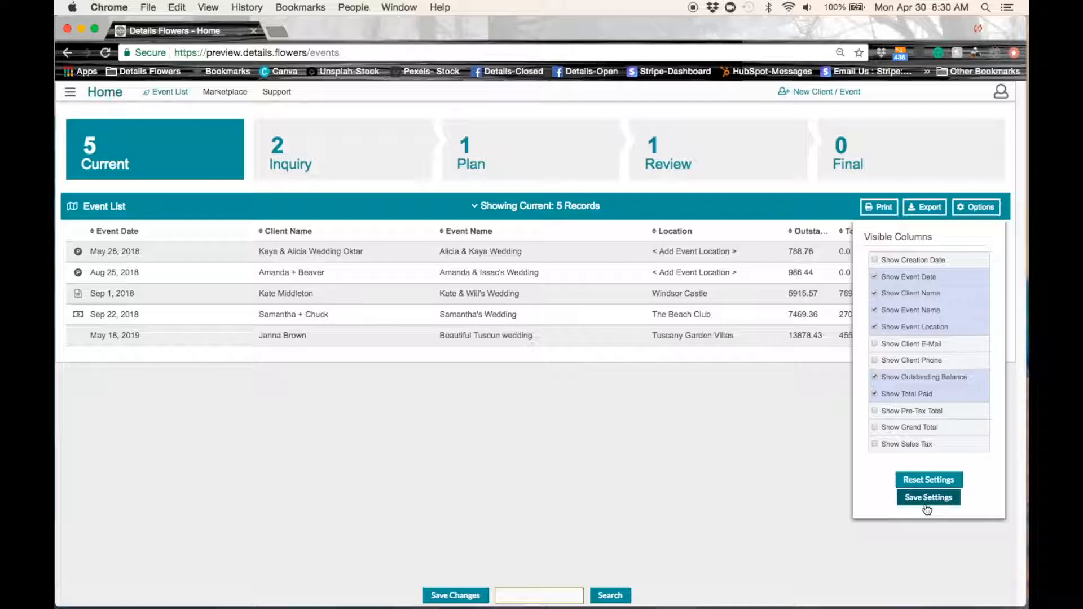
left_click(876, 427)
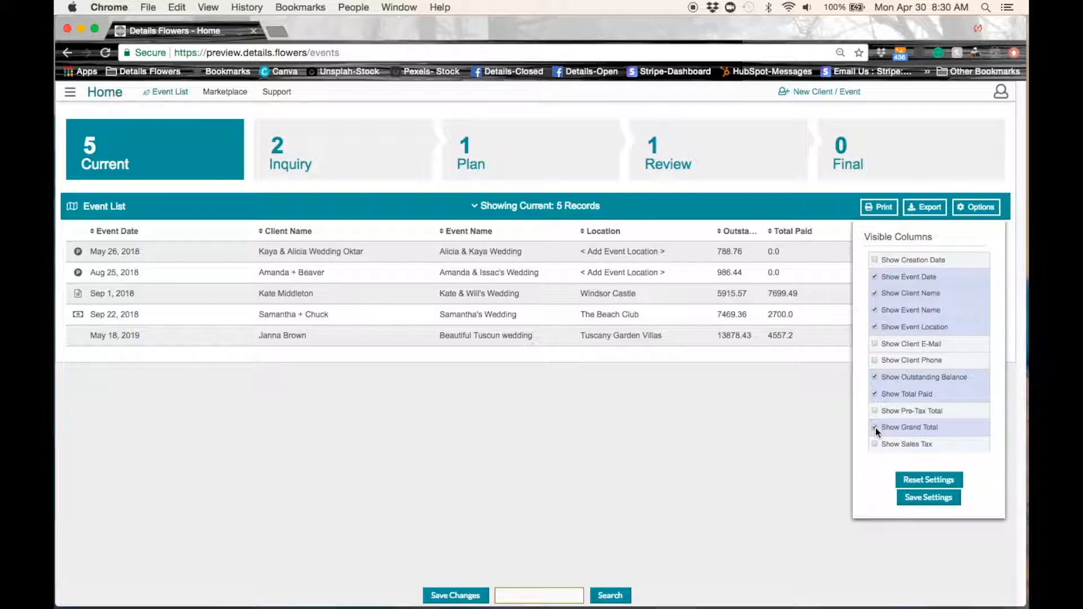
left_click(929, 497)
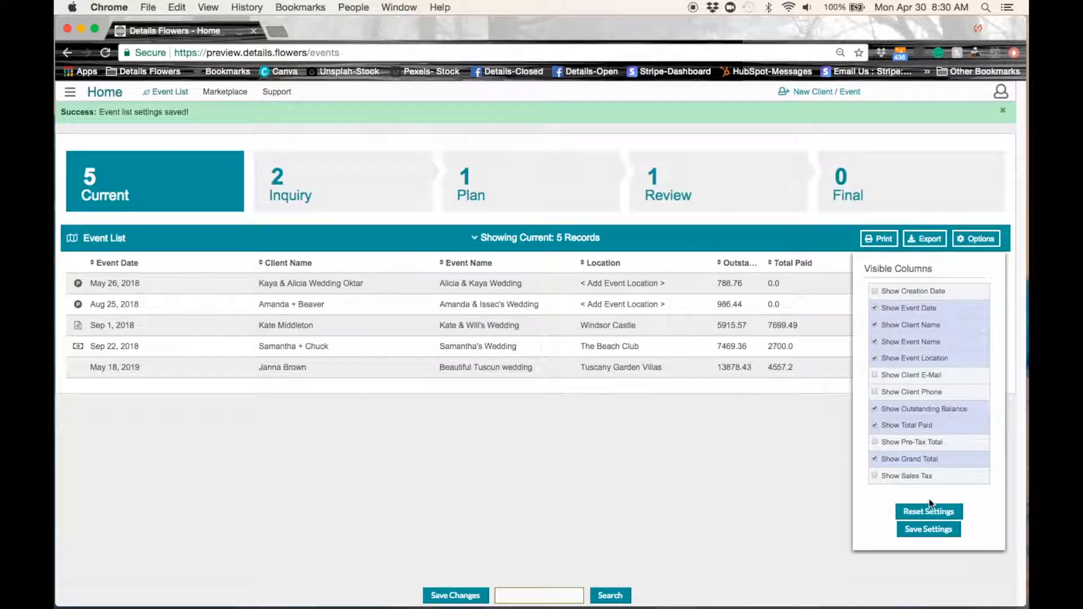
left_click(747, 465)
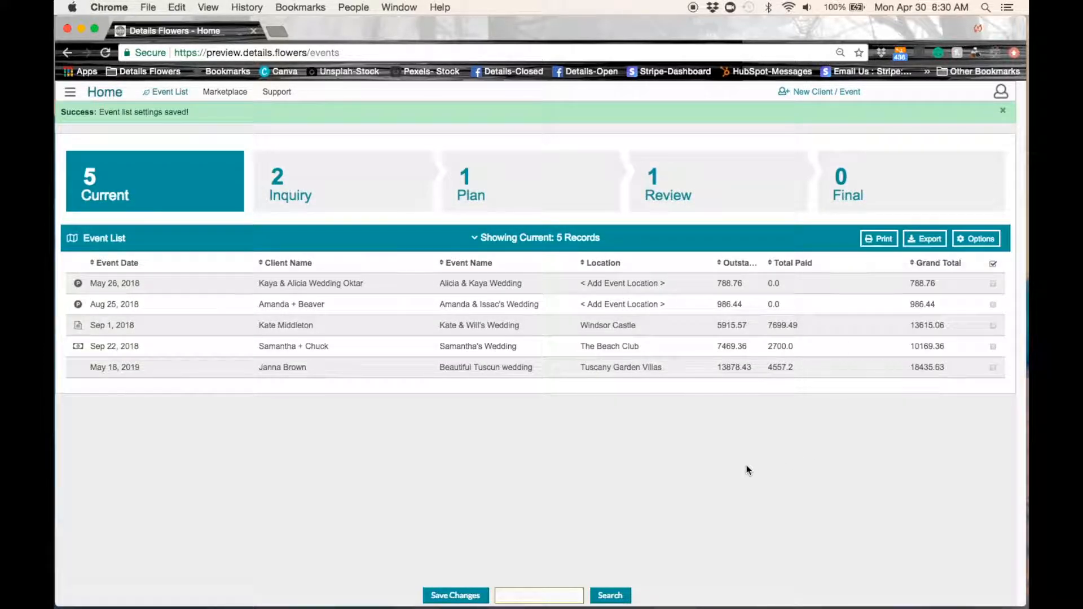
left_click(1003, 110)
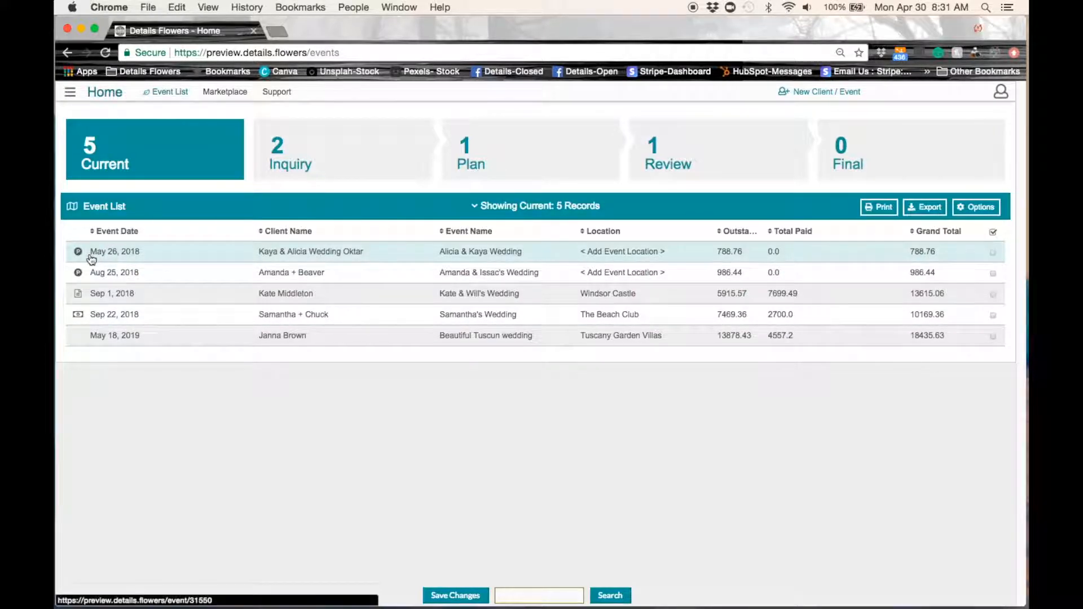
Step: Change the status of the May 26, 2018 event to Proposal Signed
mouse_move(286, 259)
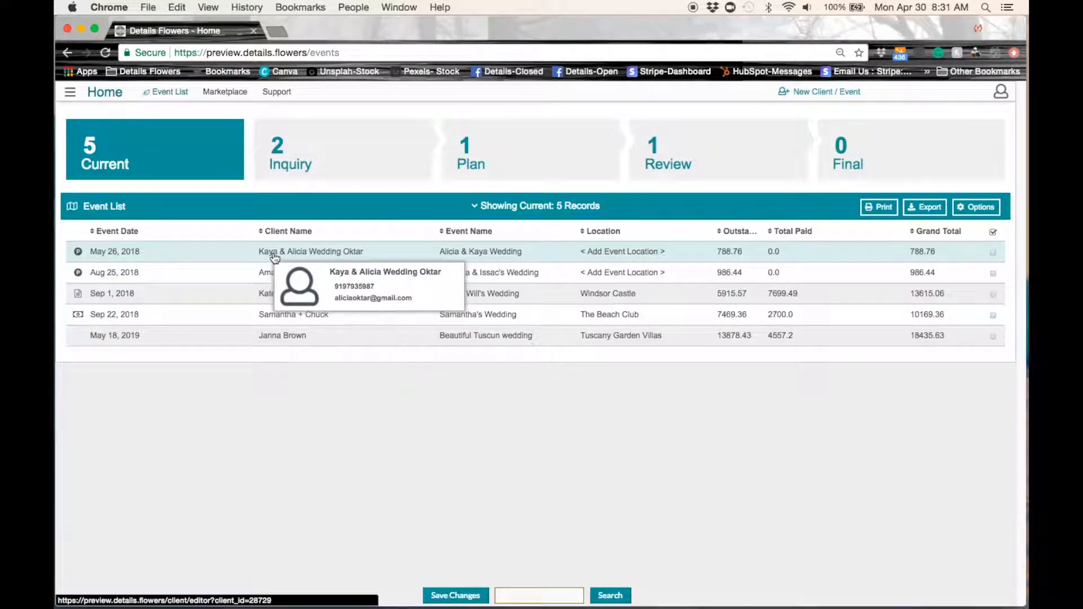
mouse_move(79, 254)
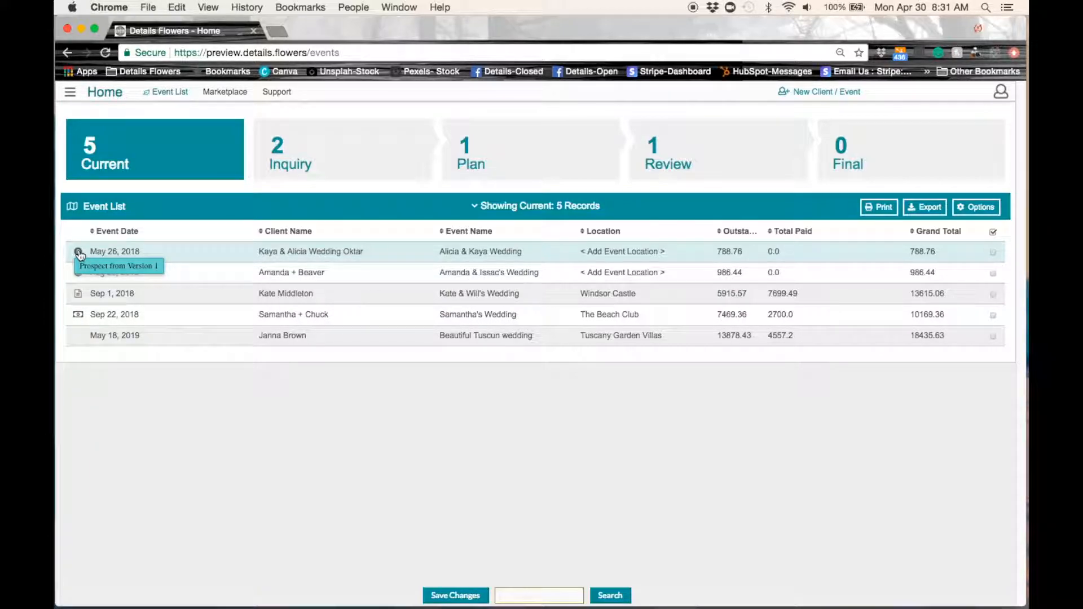
left_click(79, 253)
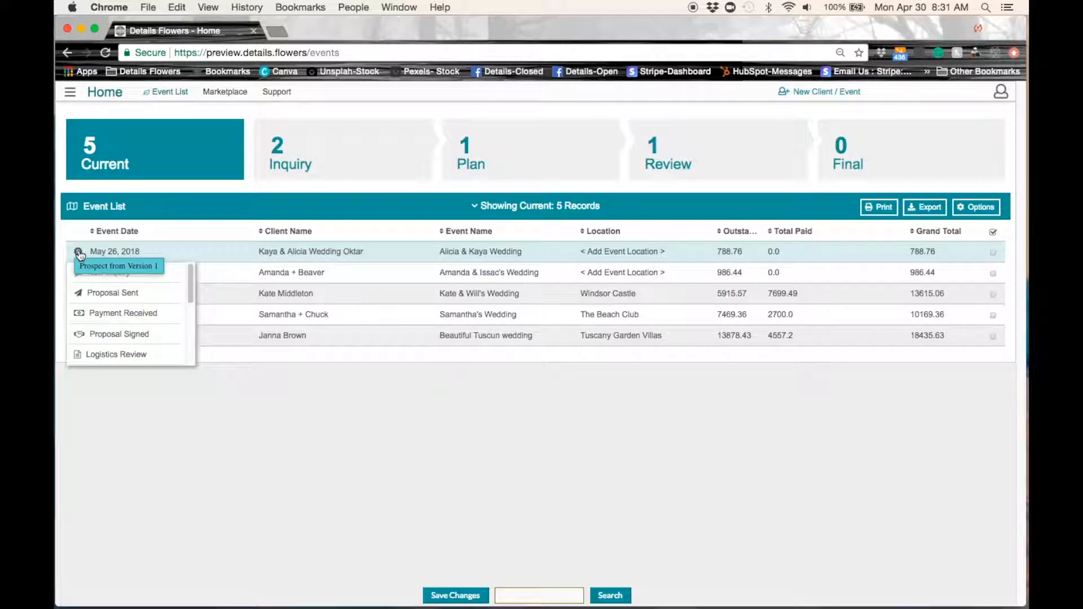
scroll(163, 351, "down", 2)
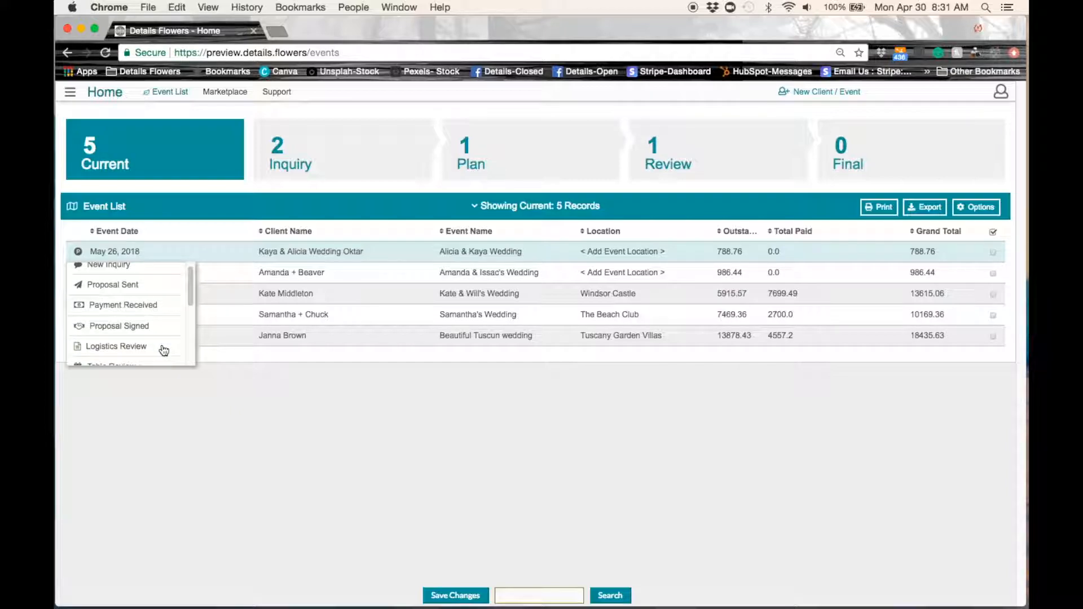
scroll(163, 351, "up", 2)
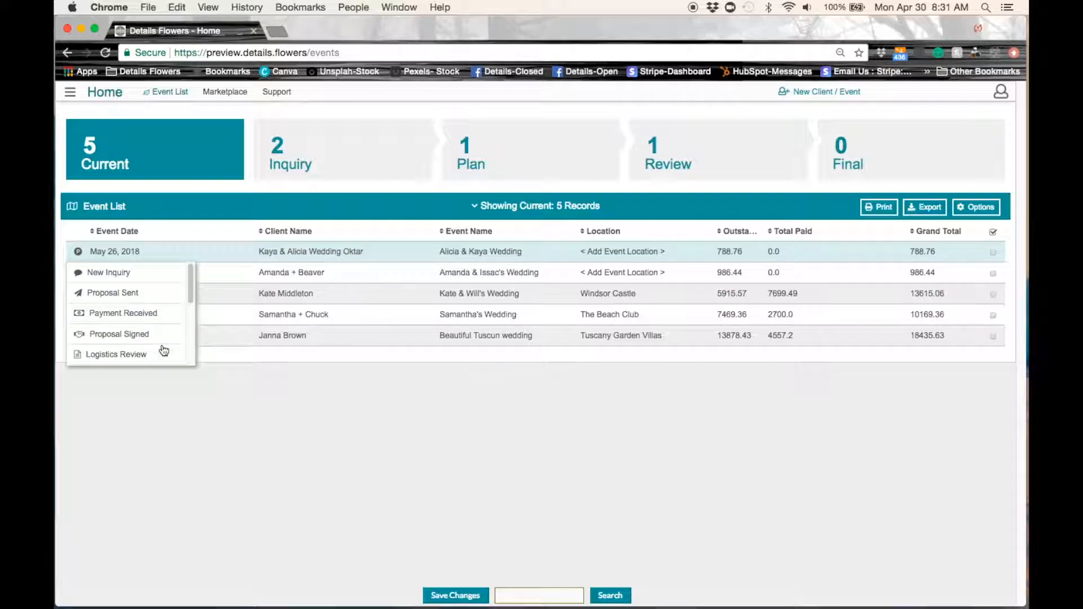
scroll(163, 351, "down", 1)
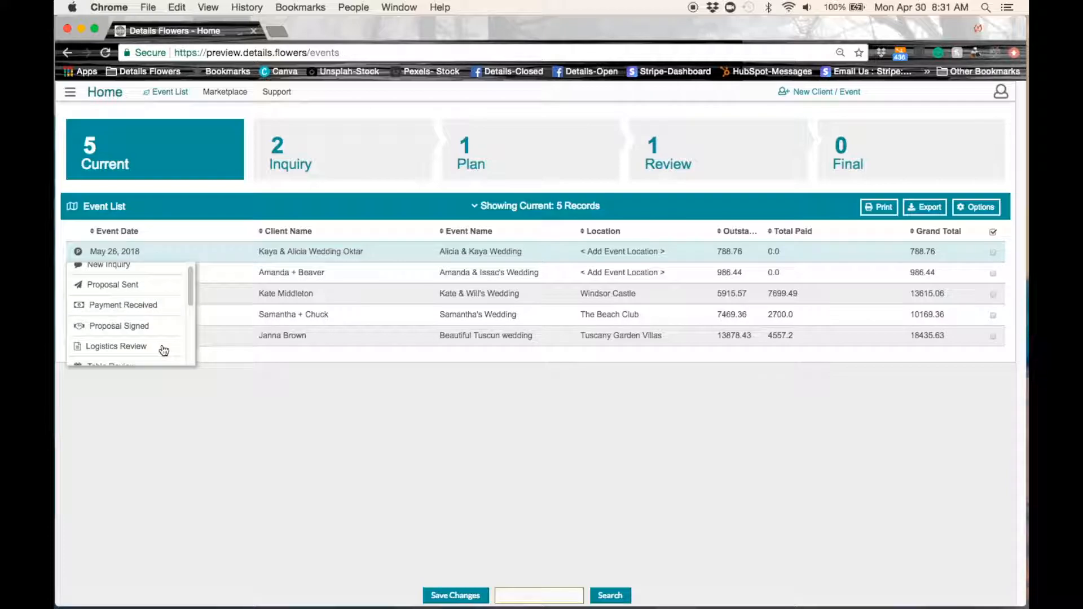
left_click(124, 326)
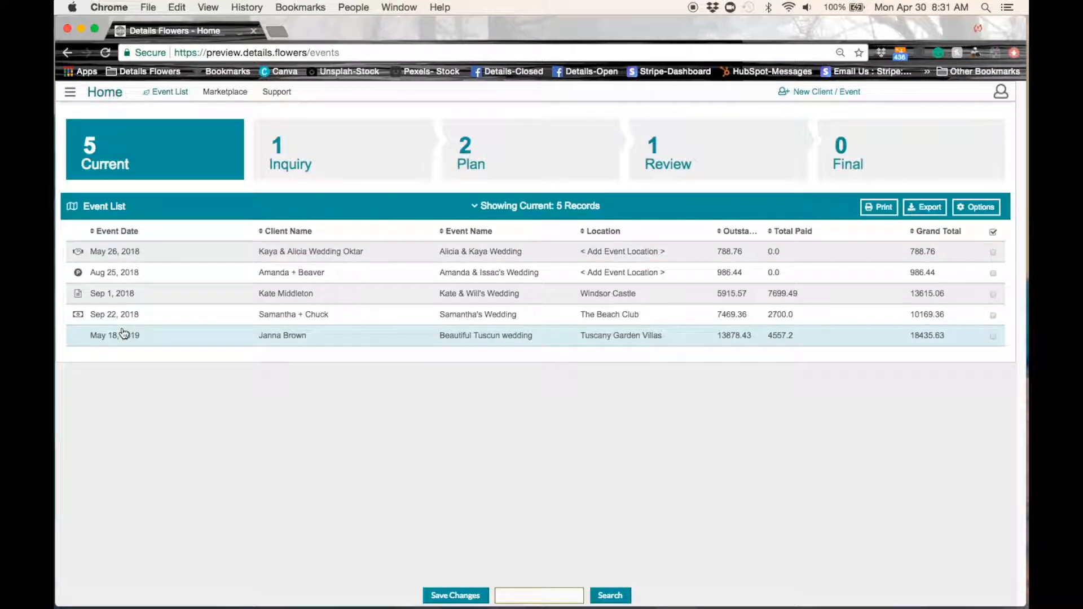
Step: Check the May 26, 2018 event's status and filter the event list to the Plan stage
mouse_move(80, 259)
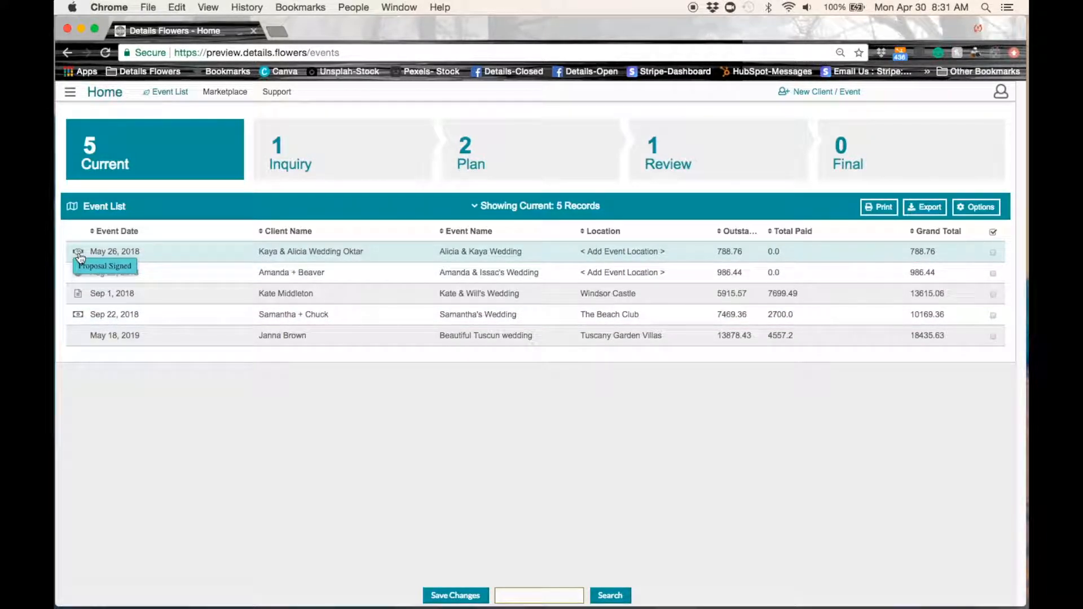
left_click(467, 157)
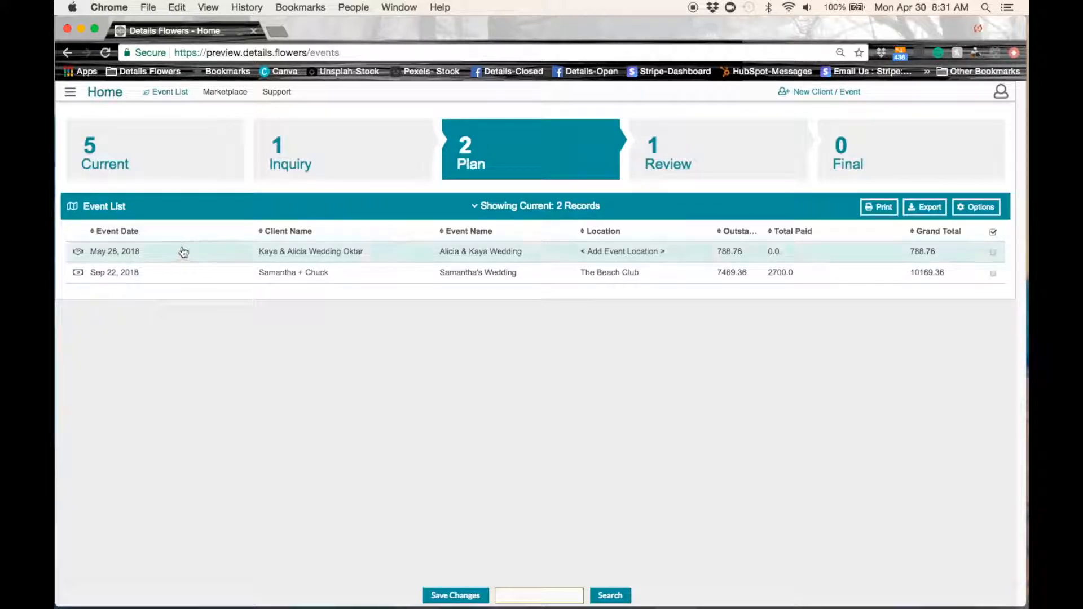
Step: Return the event list to the Current stage and check the May 26, 2018 event's status
mouse_move(77, 259)
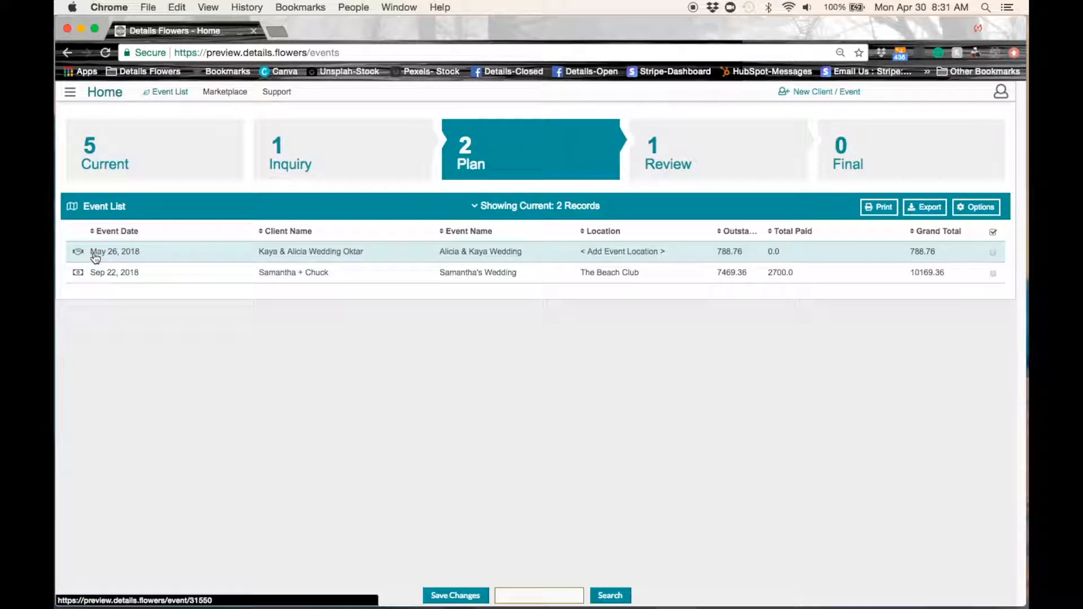
left_click(121, 159)
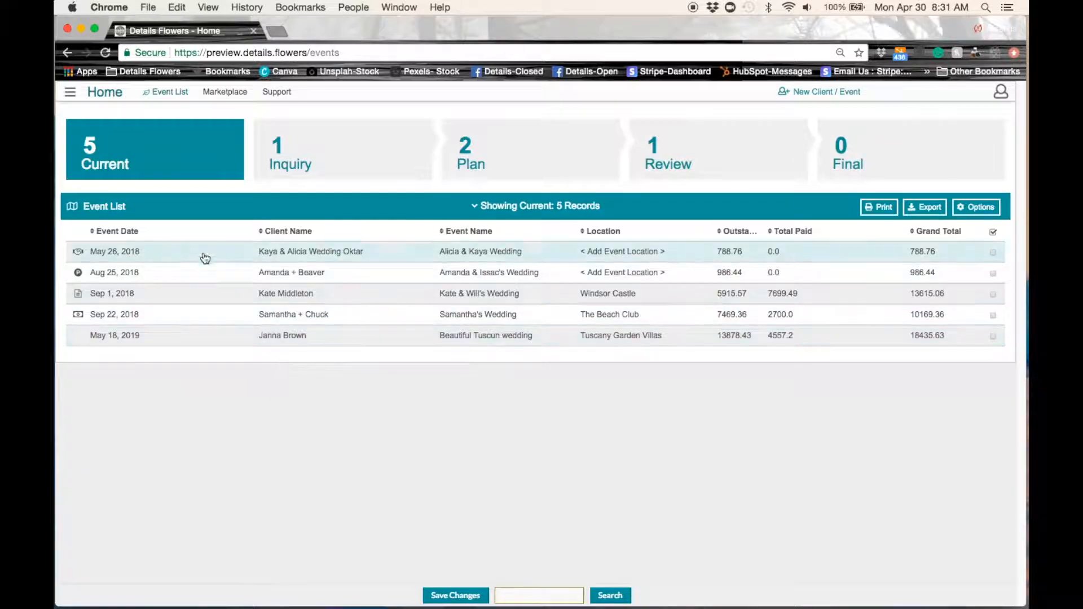
mouse_move(80, 255)
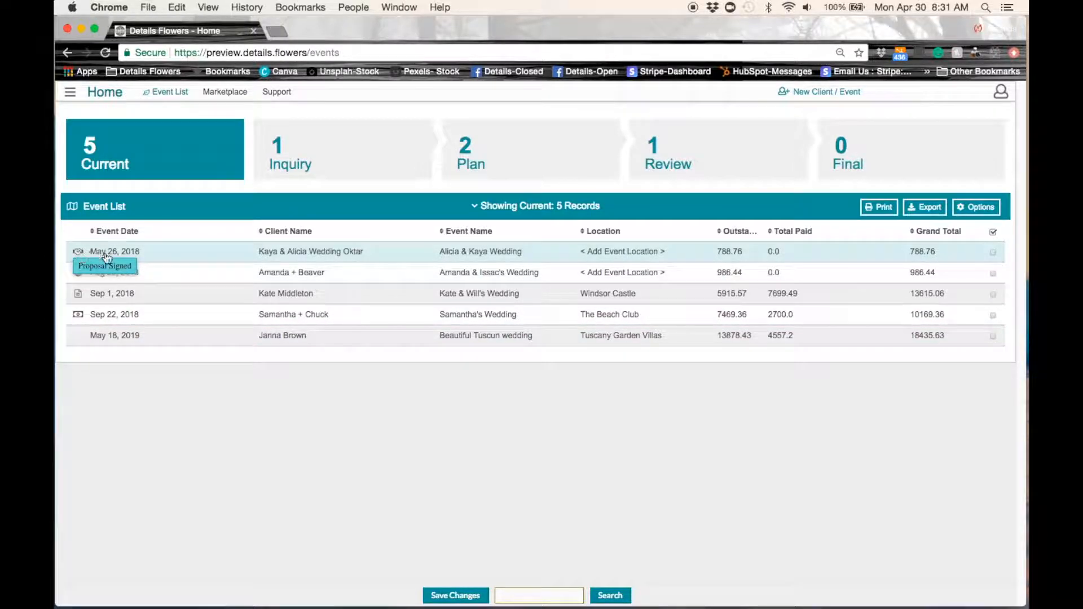
Step: Save the event list changes and dismiss the success notification
left_click(455, 593)
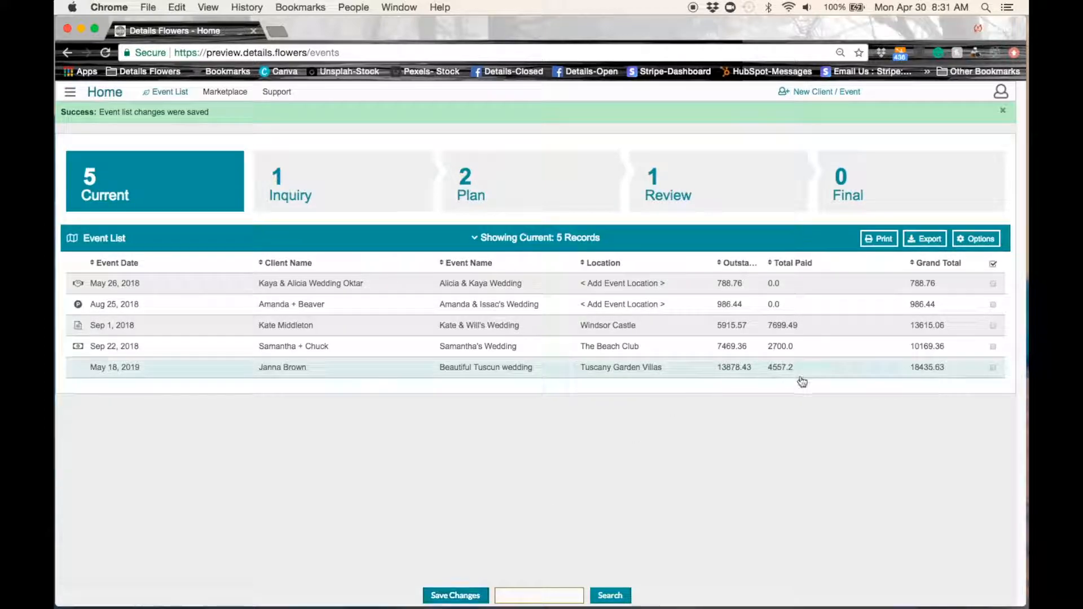
left_click(1003, 112)
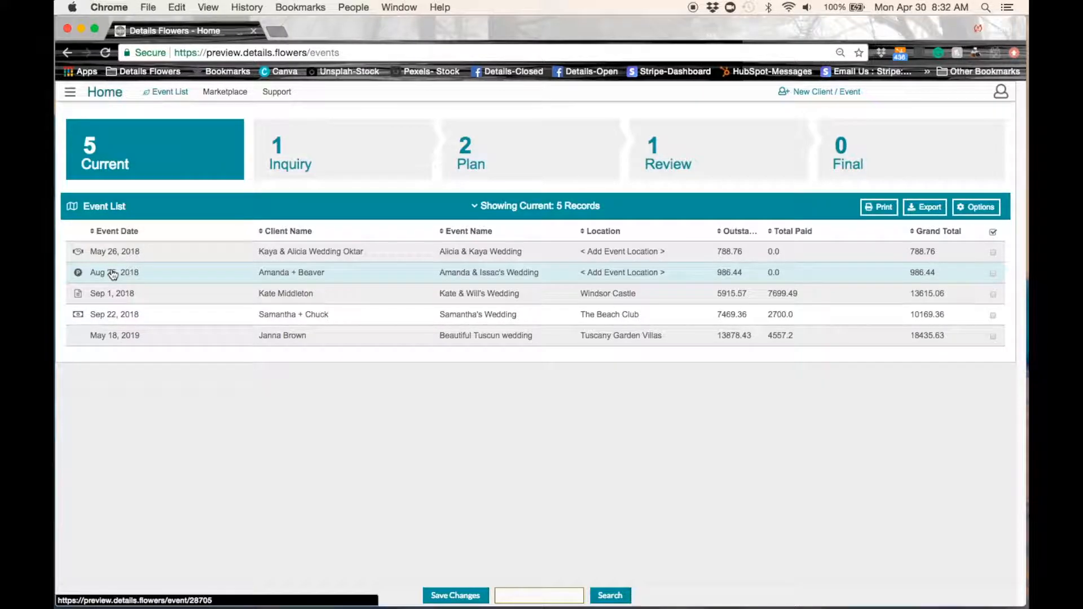
mouse_move(78, 255)
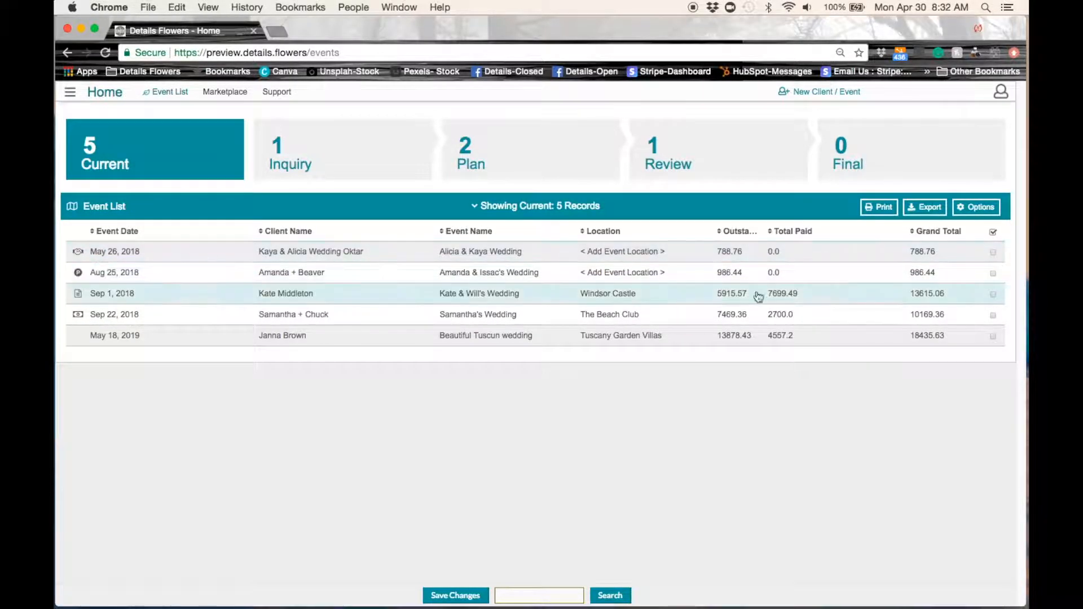
Step: Select the May 26 and Aug 25, 2018 events and review the statuses available for them without choosing one
left_click(993, 275)
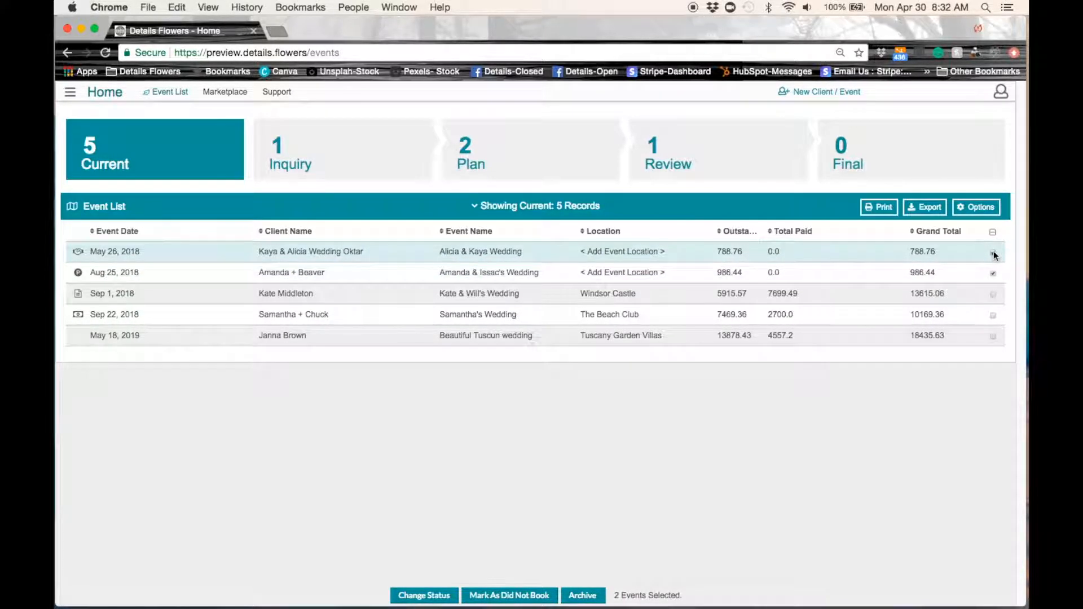
left_click(423, 595)
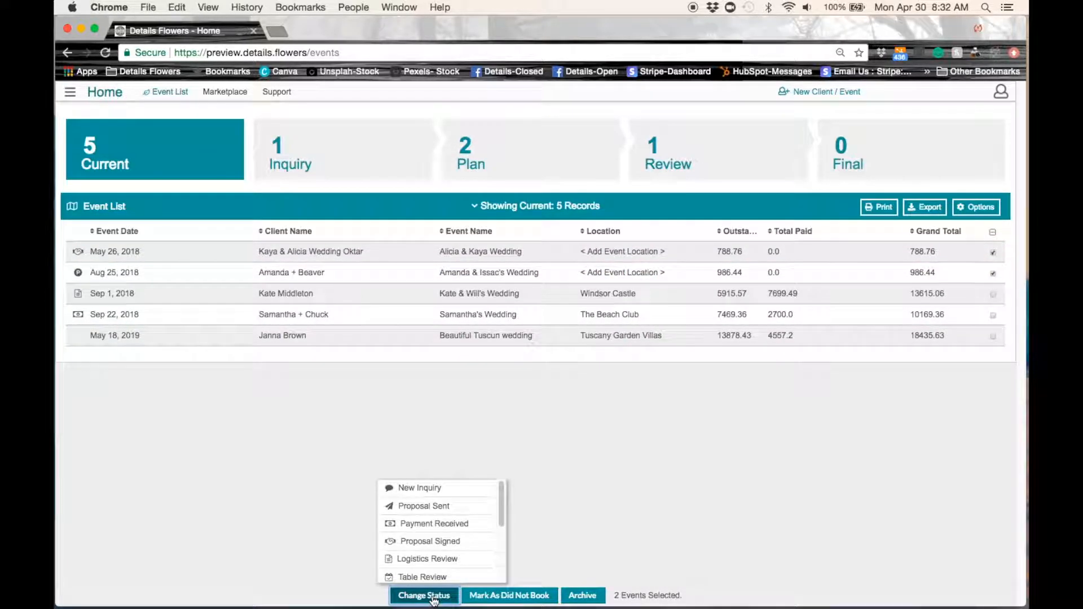
scroll(446, 521, "down", 5)
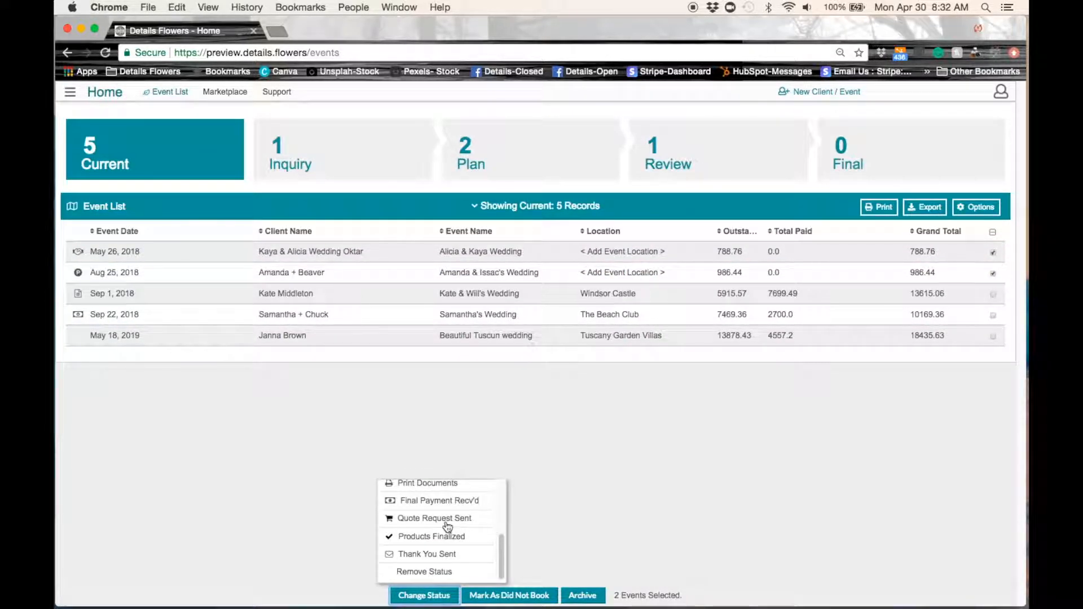
scroll(446, 524, "up", 4)
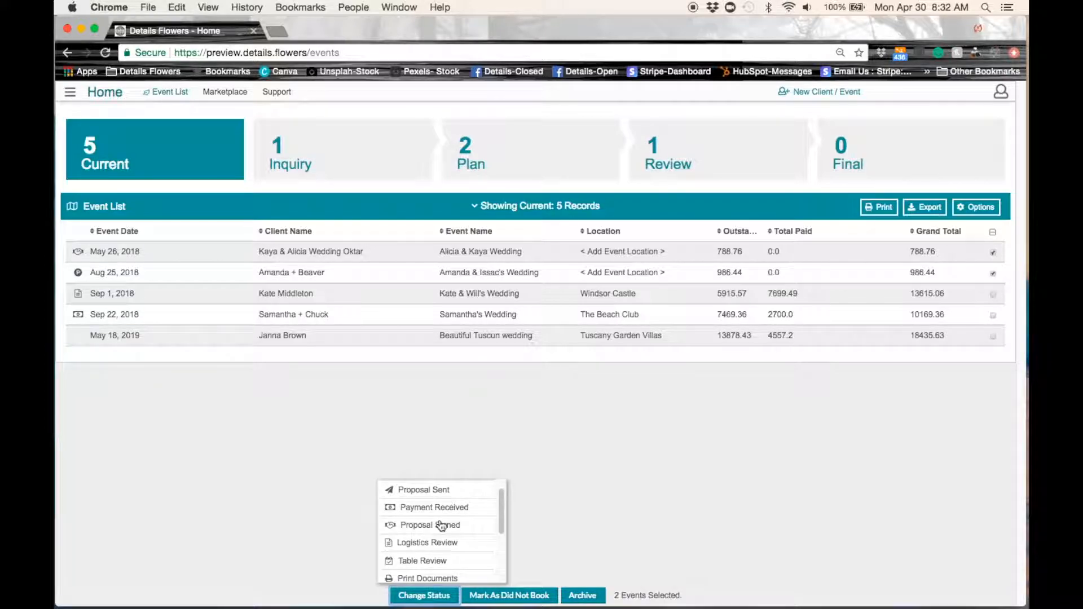
left_click(603, 487)
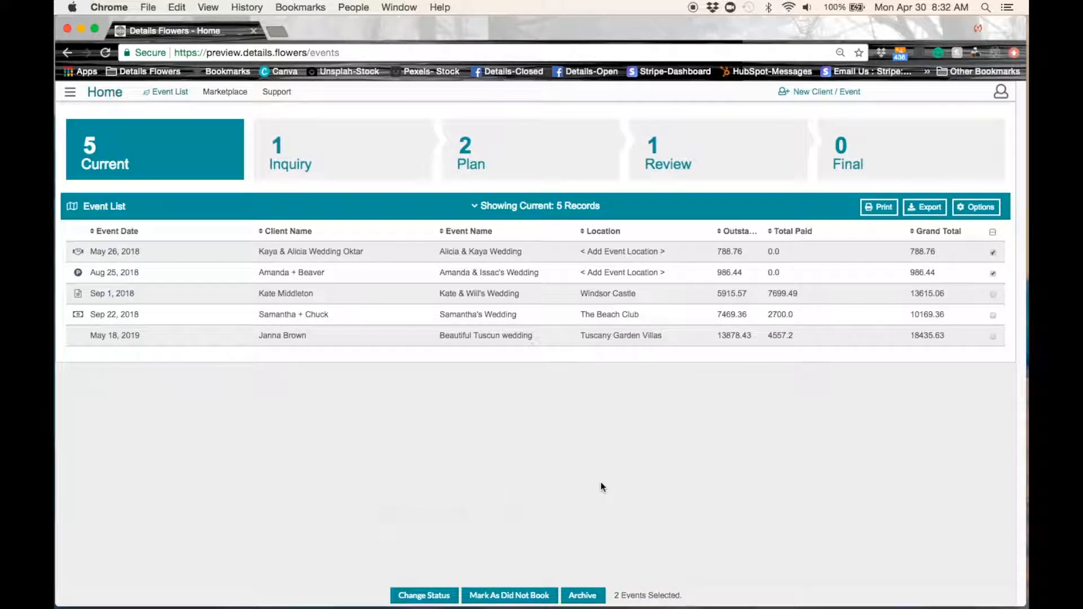
Step: Look over the list's view options and mark only the May 26, 2018 event as Did Not Book
left_click(993, 273)
left_click(478, 212)
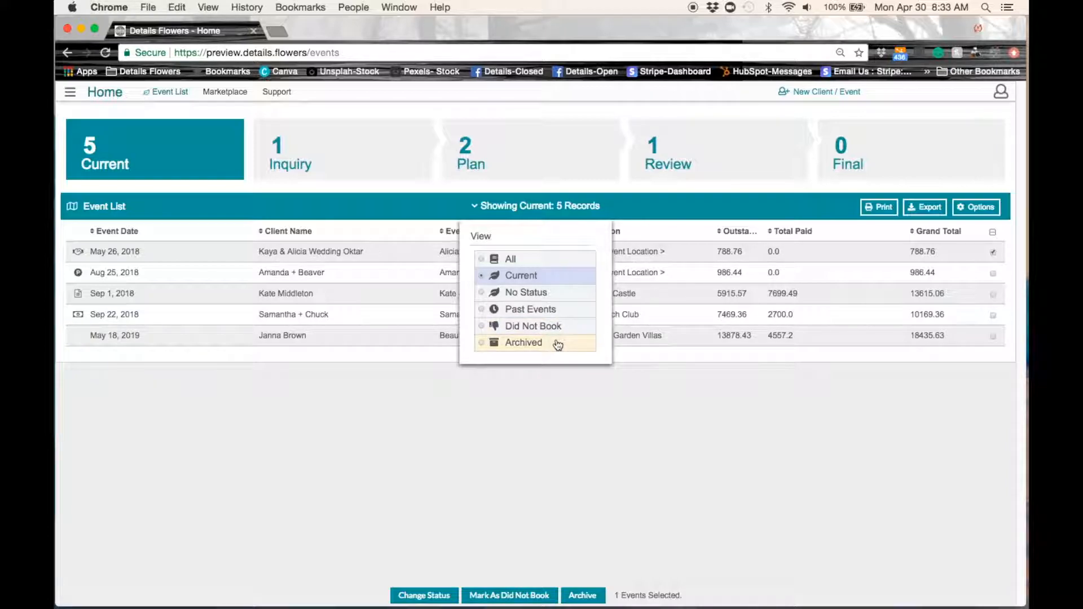
left_click(339, 396)
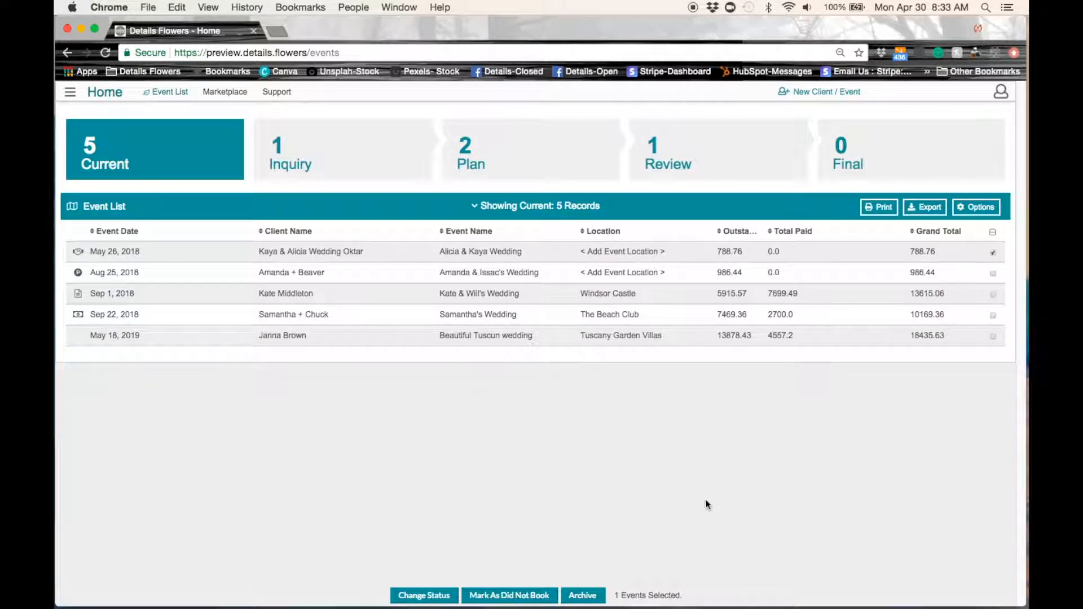
left_click(508, 599)
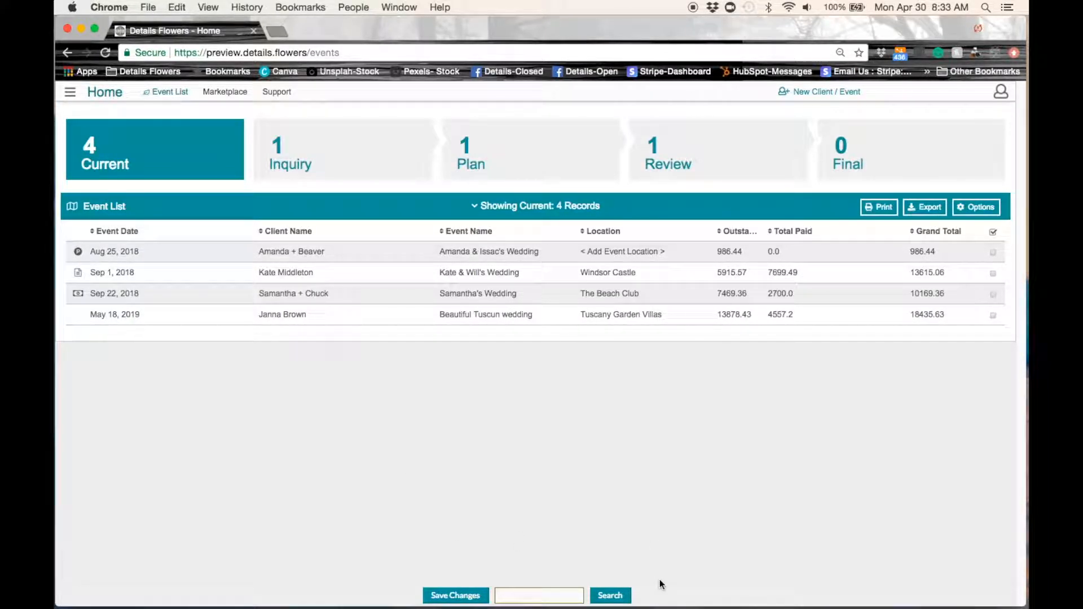
Step: Search the event list for the May 18, 2019 client's first name and clear the search
left_click(534, 595)
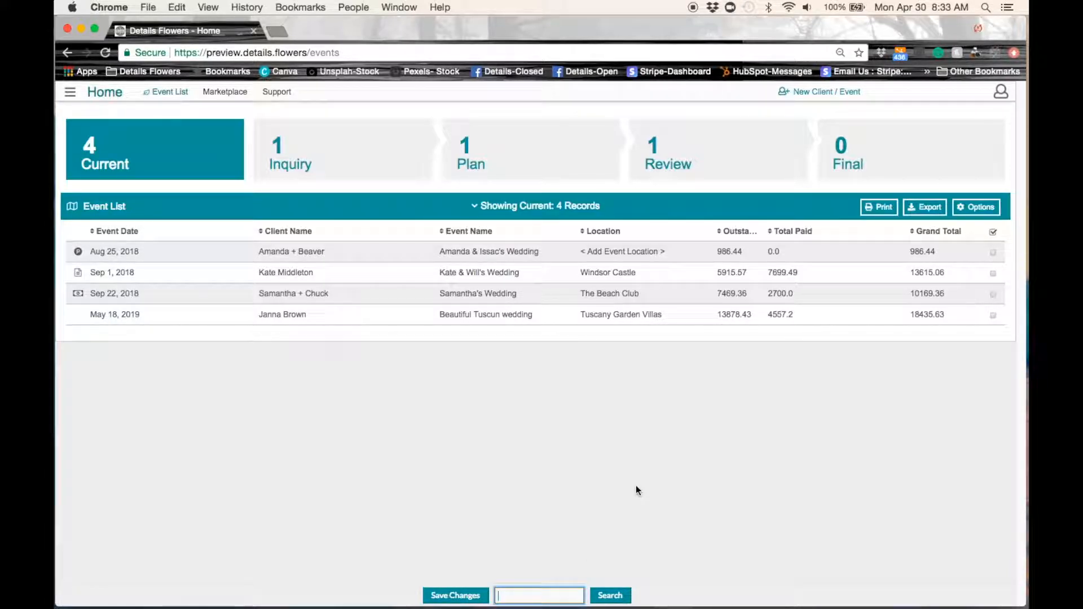
type("Janna")
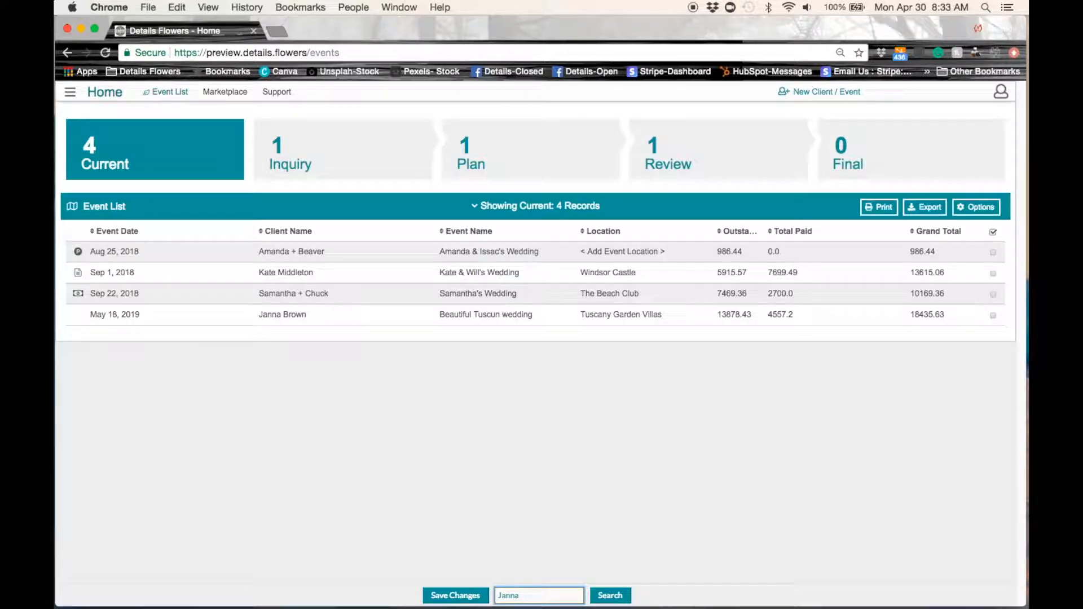
key("Return")
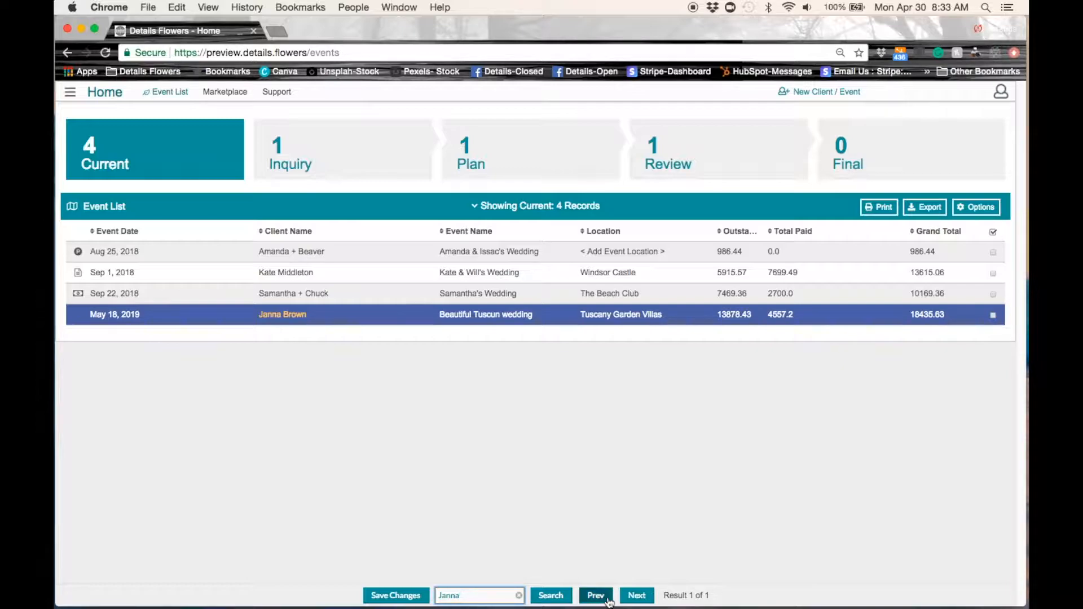
left_click(519, 596)
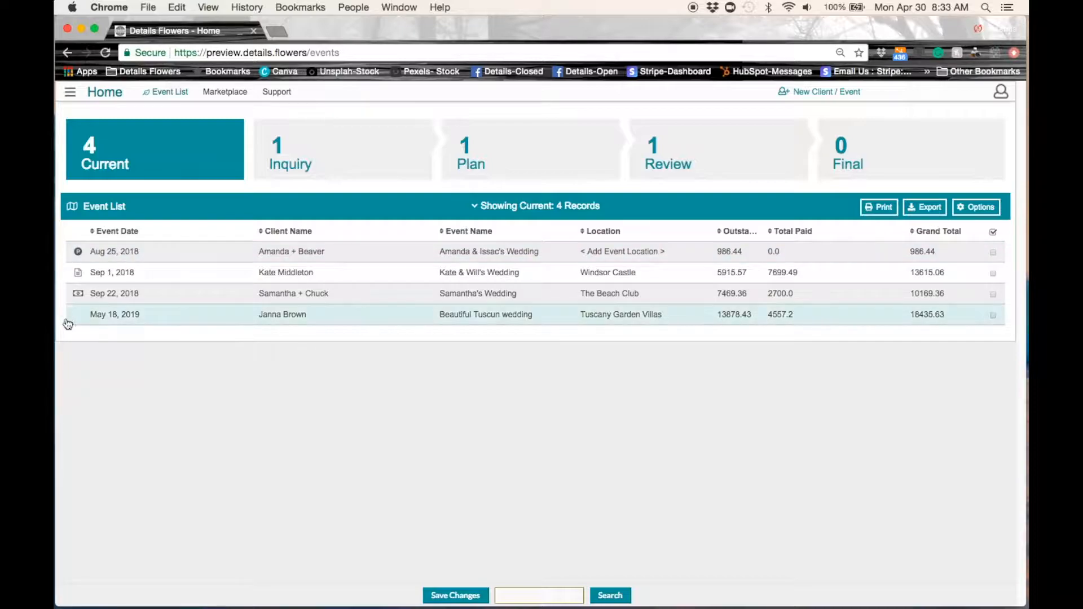
Step: Change the status of the Sep 22, 2018 event to Products Finalized
mouse_move(78, 298)
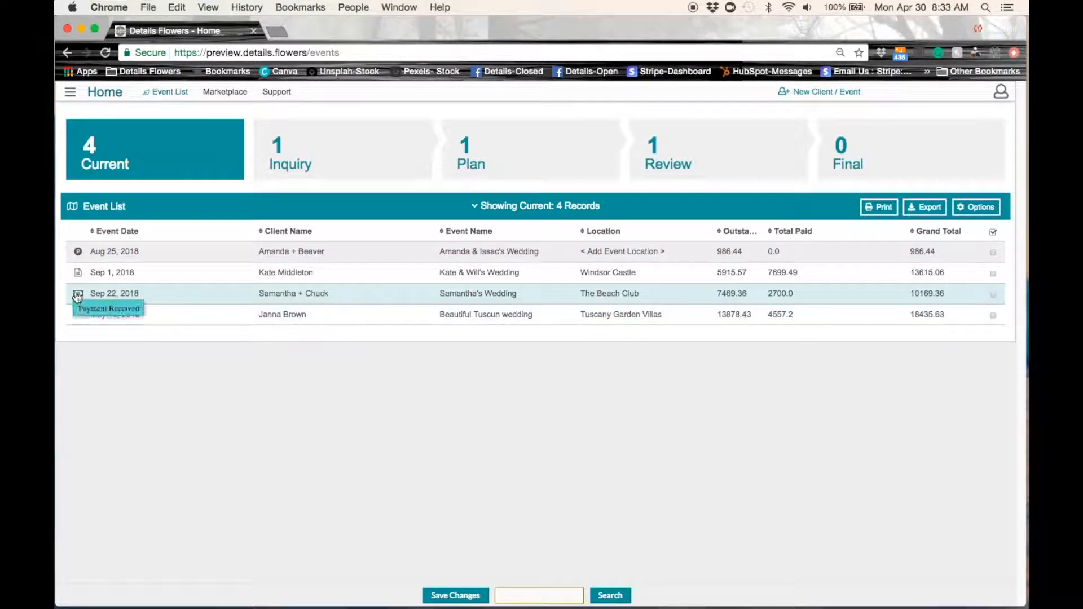
left_click(78, 296)
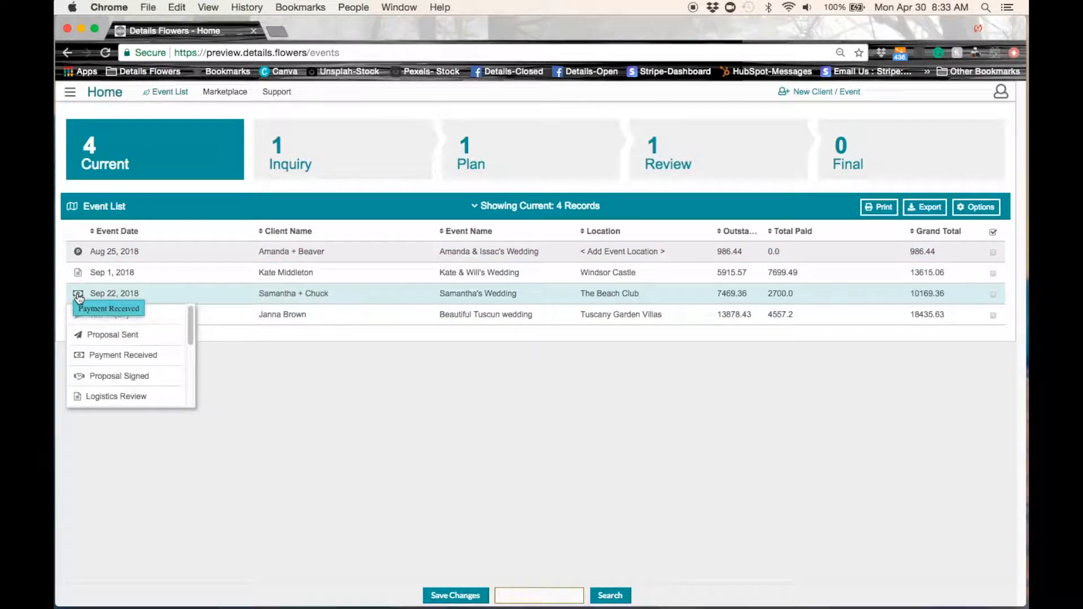
scroll(143, 362, "down", 4)
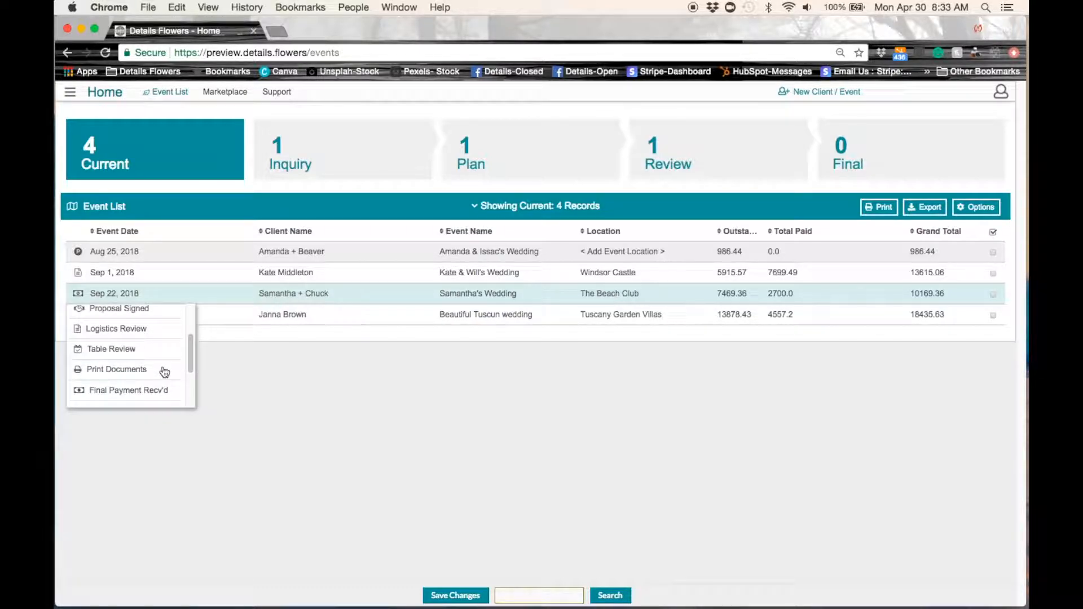
scroll(164, 371, "down", 1)
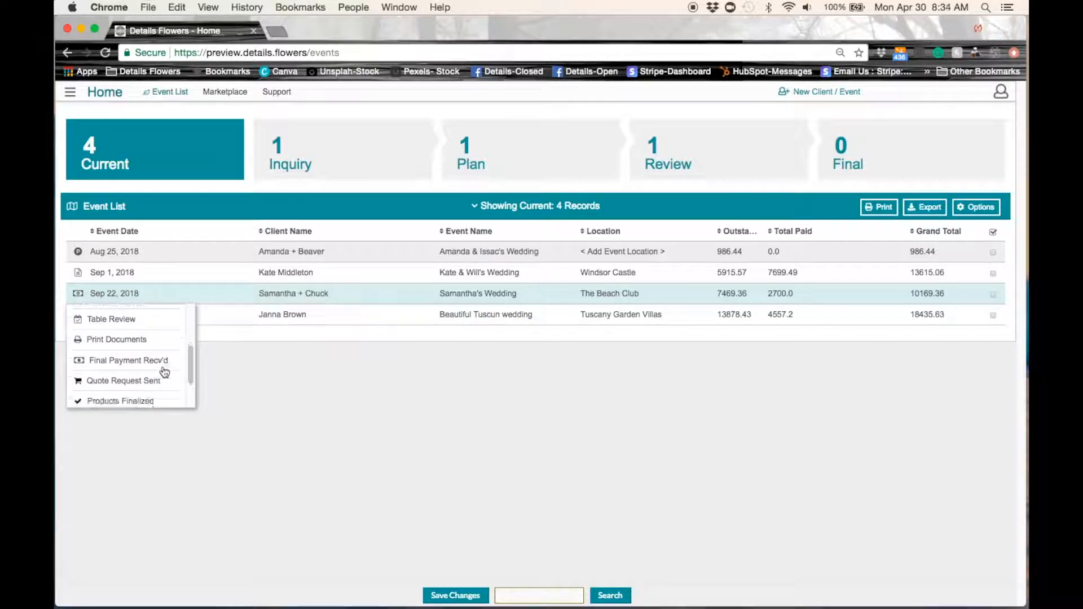
left_click(117, 396)
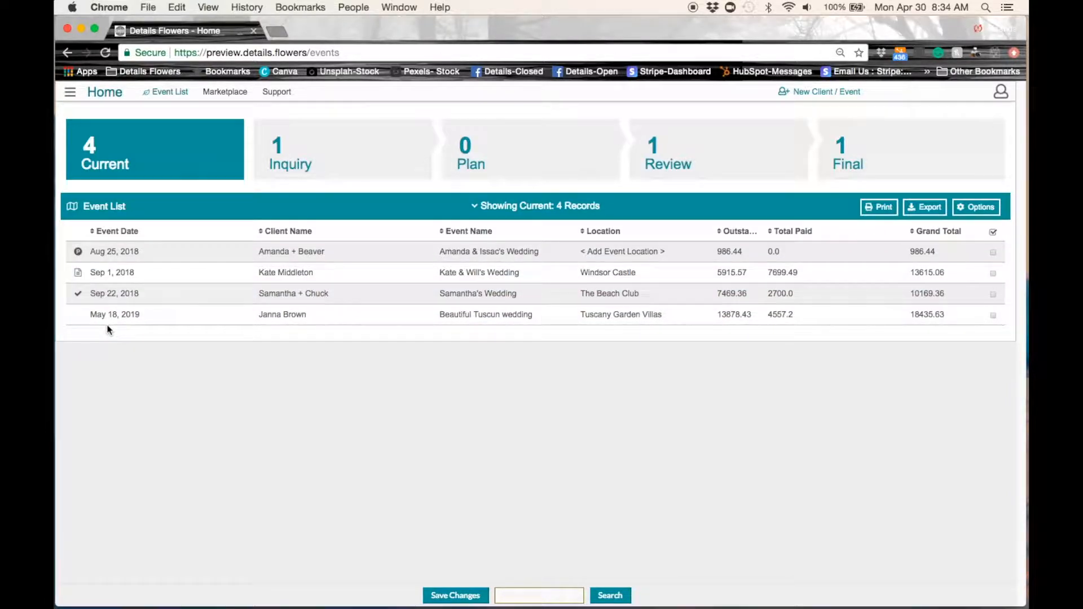
Step: Check the events in the Final stage and, back in the Current list, review the visible column options
left_click(856, 159)
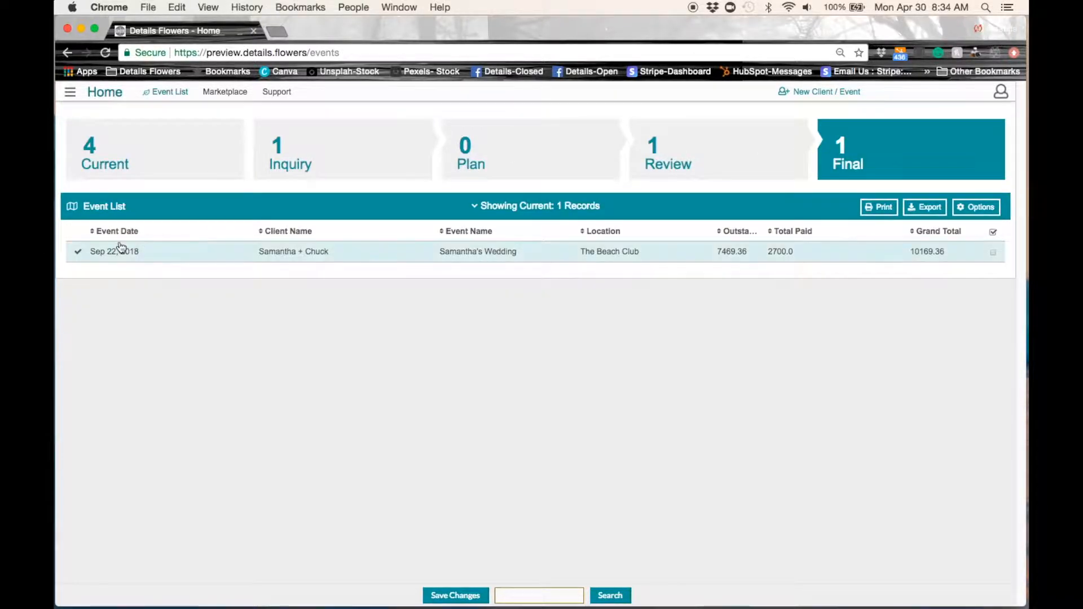
left_click(122, 161)
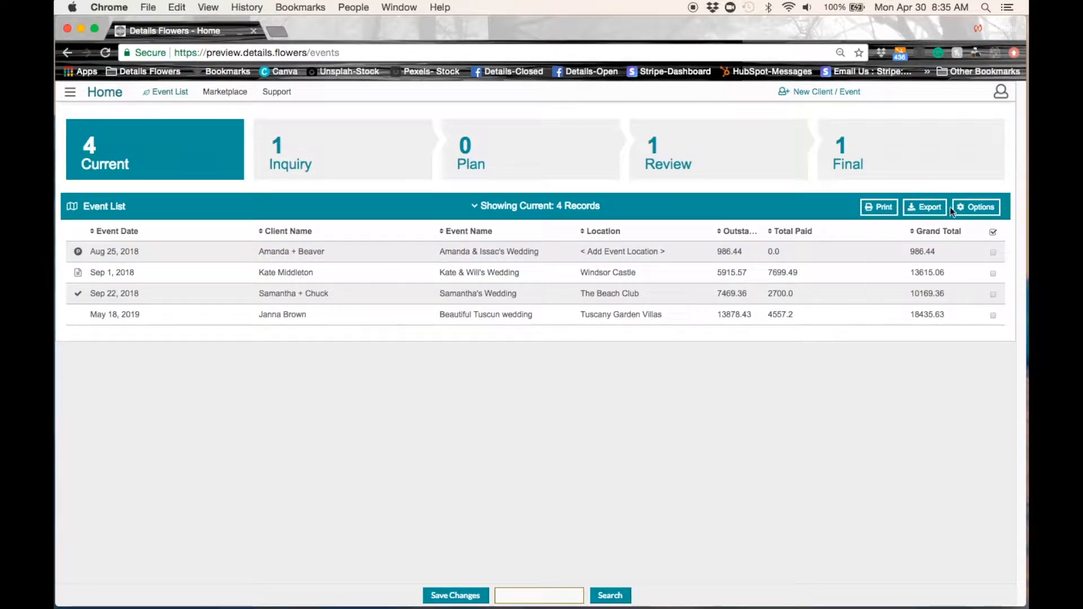
left_click(975, 207)
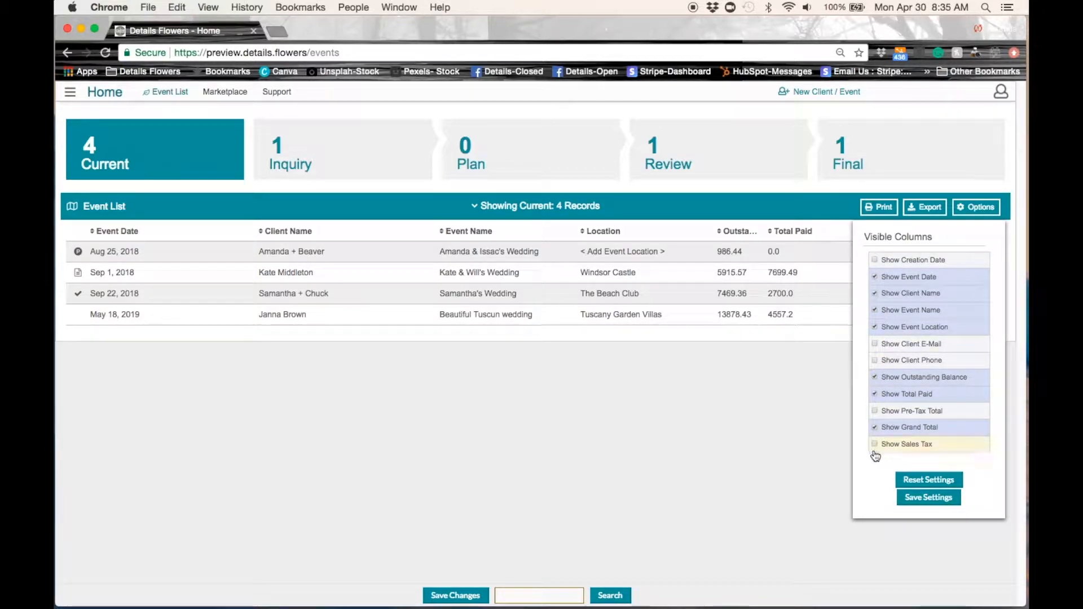
left_click(823, 434)
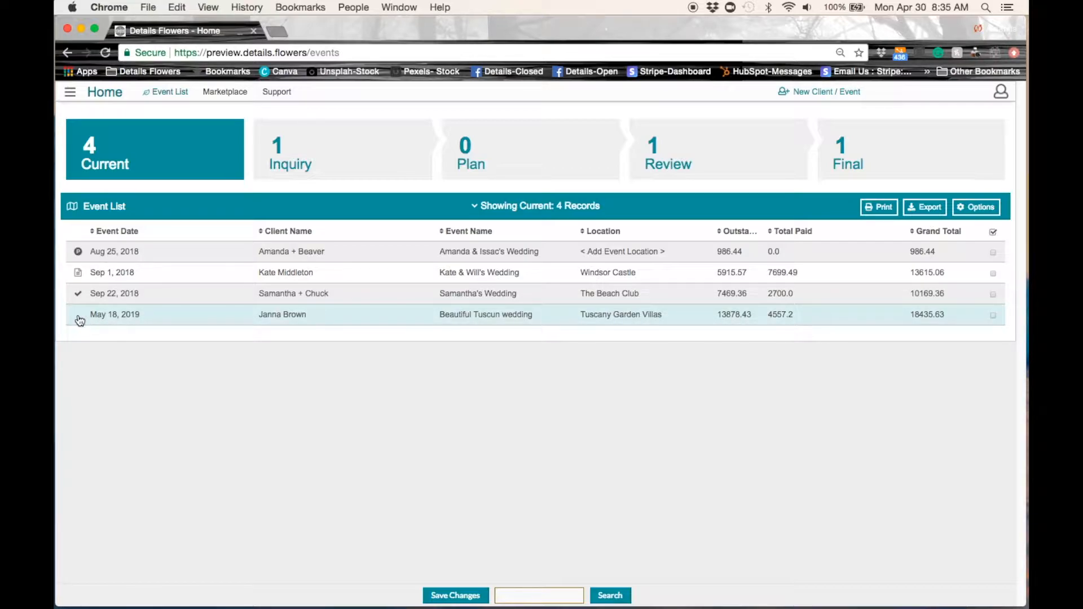
Step: Review the Aug 25, 2018 event's status choices and show its client's contact details
left_click(79, 253)
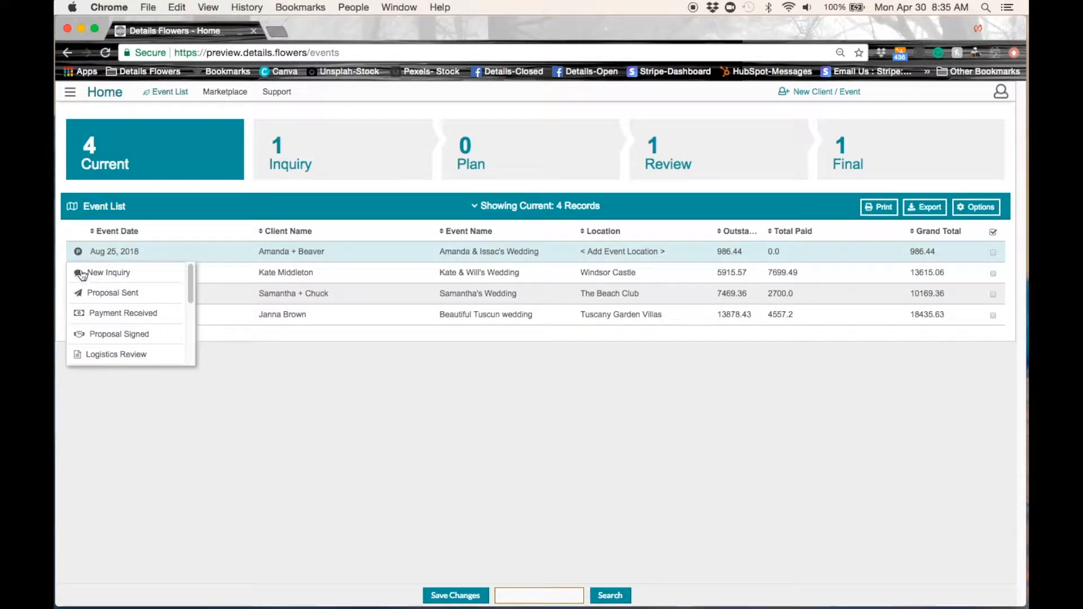
left_click(322, 442)
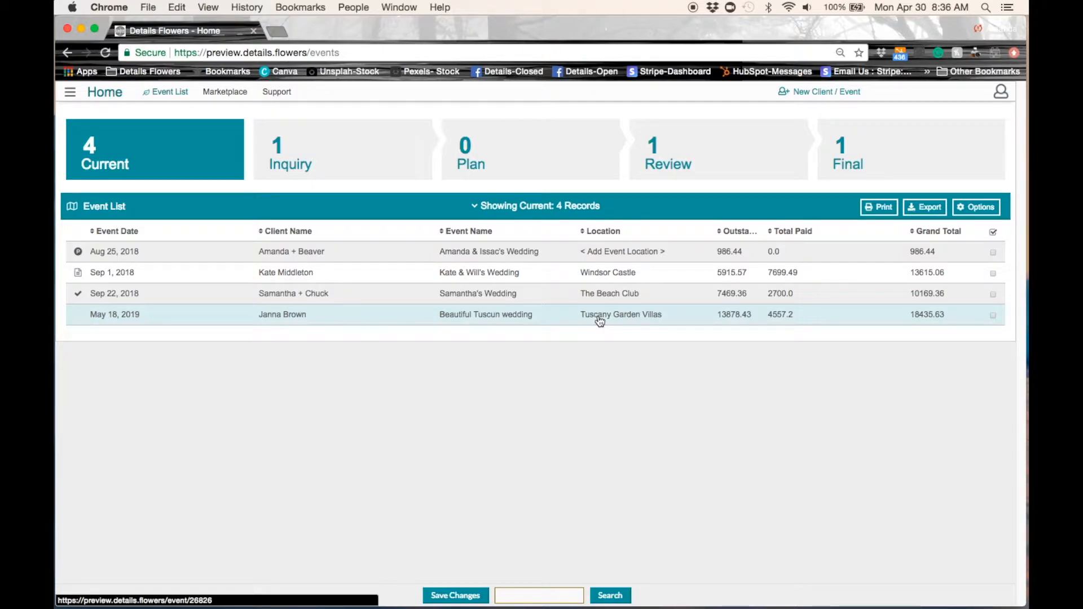
mouse_move(371, 279)
mouse_move(279, 250)
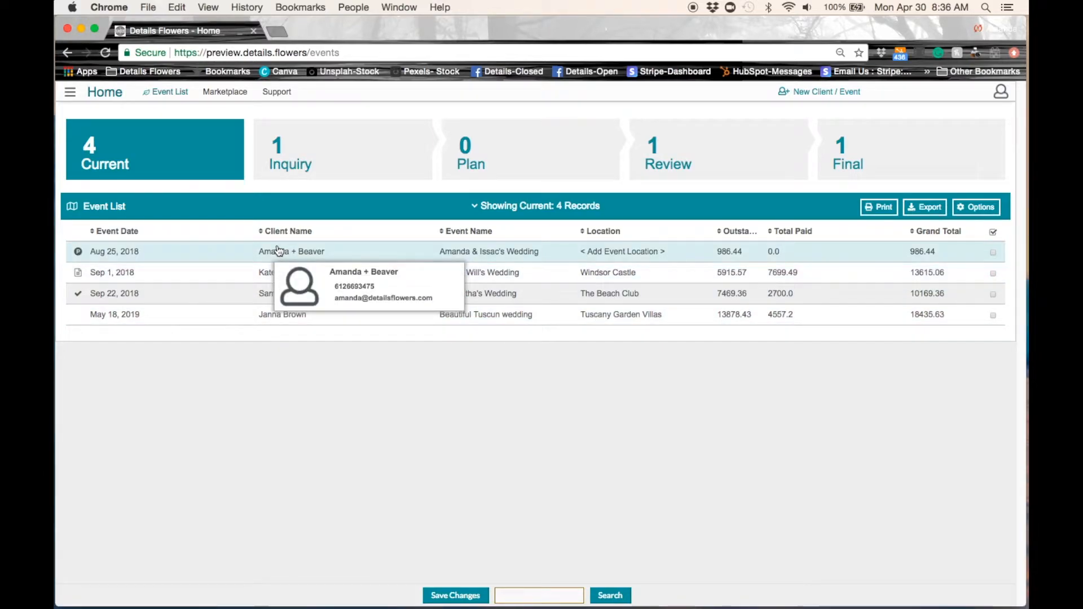